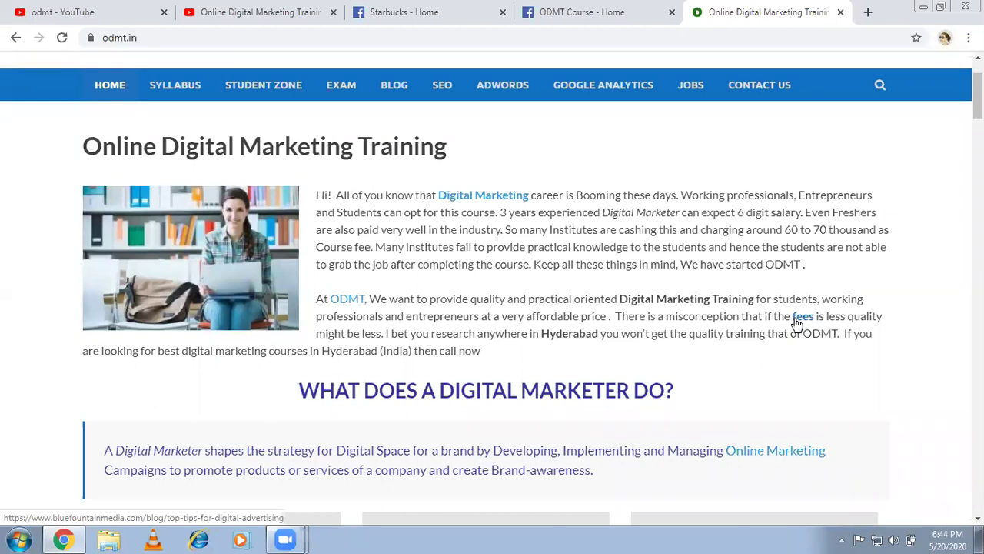
# Compare the section lists on the Starbucks and ODMT Course Facebook pages.
pyautogui.click(419, 17)
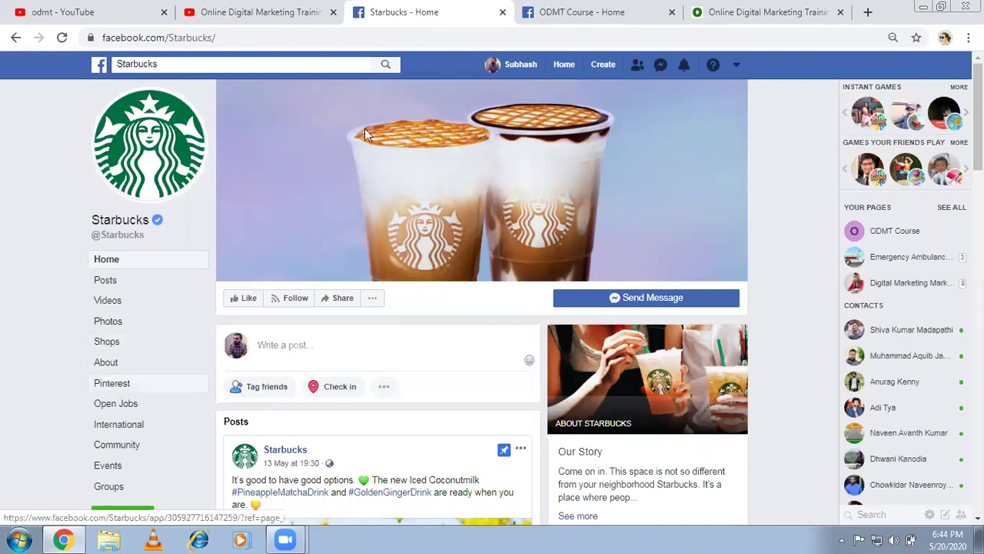
pyautogui.click(567, 9)
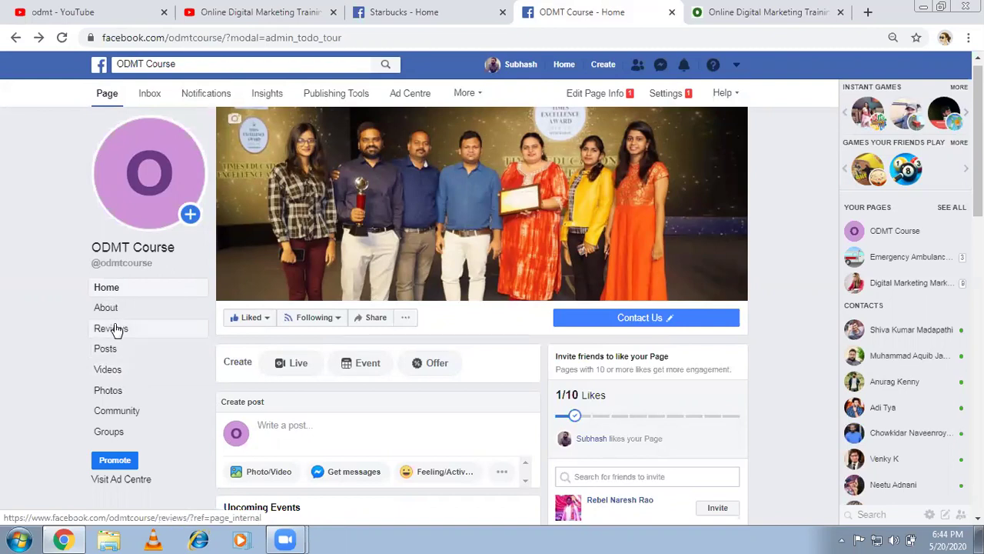
# Switch to the Online Digital Marketing Training YouTube channel and look through its playlists.
pyautogui.click(81, 10)
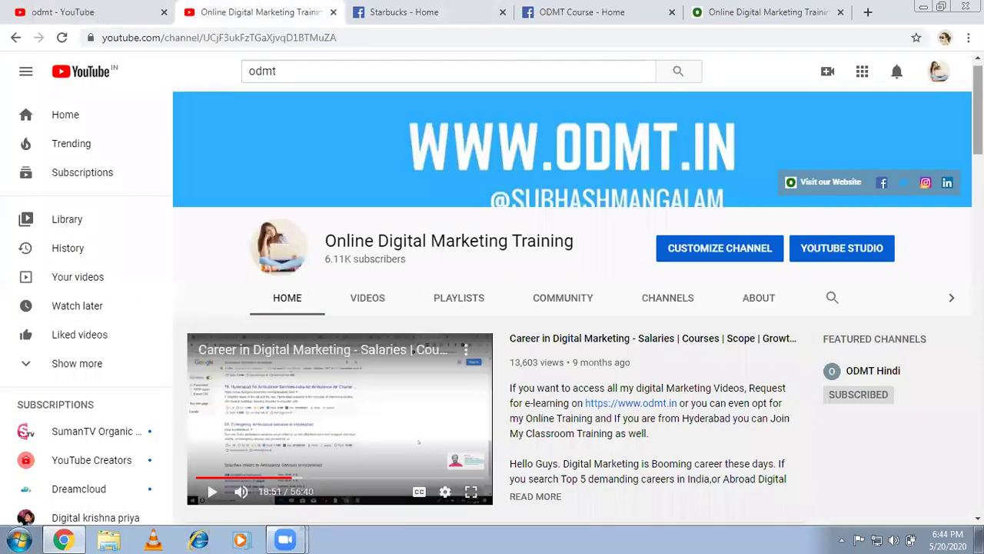
pyautogui.scroll(-3, 492, 307)
pyautogui.scroll(-2, 492, 307)
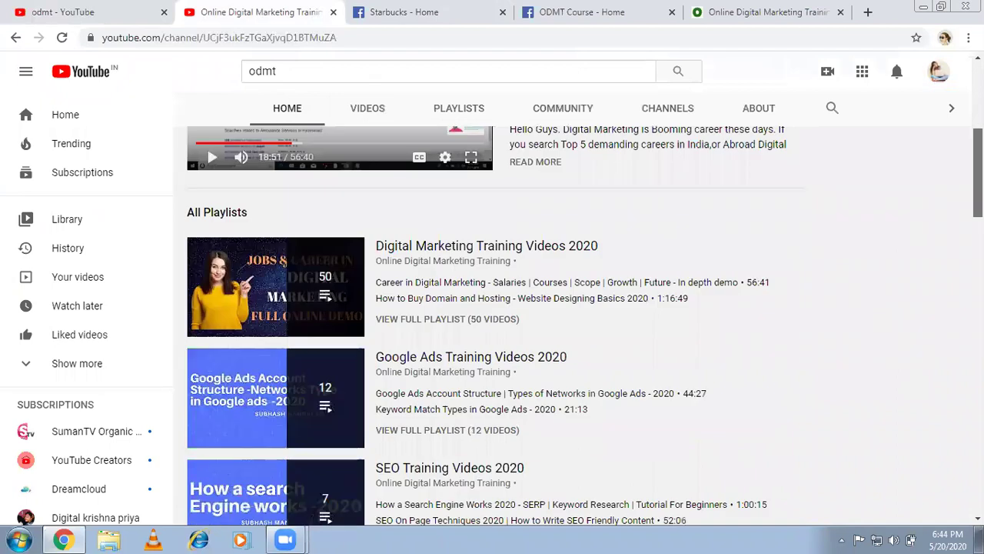
pyautogui.scroll(-2, 492, 308)
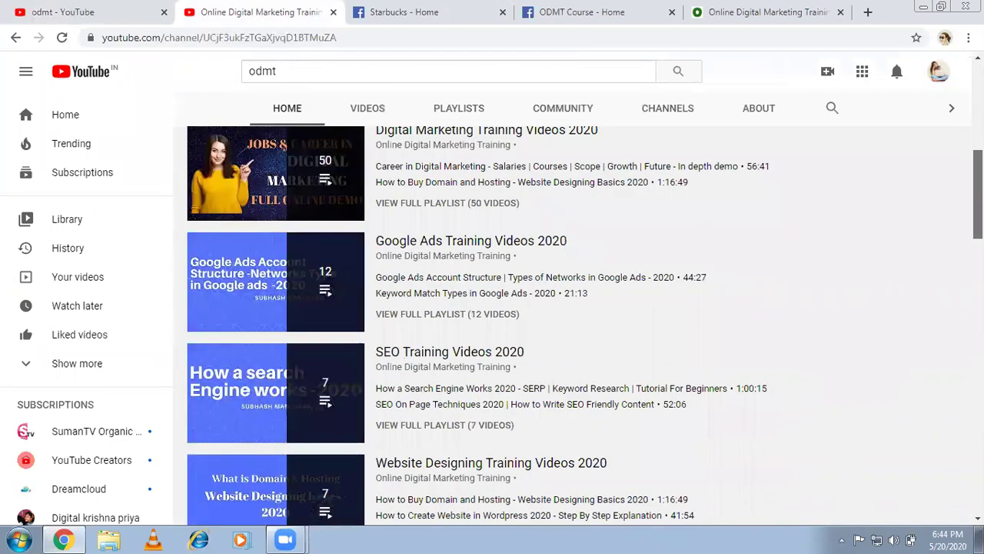
pyautogui.scroll(1, 624, 259)
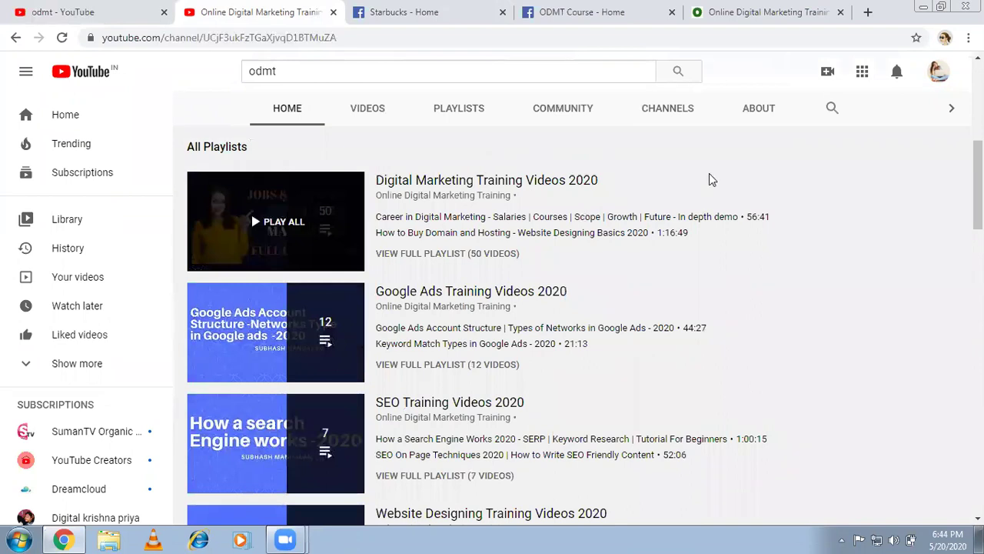
# Search within the YouTube channel for "chatbot".
pyautogui.click(832, 106)
pyautogui.write('cha')
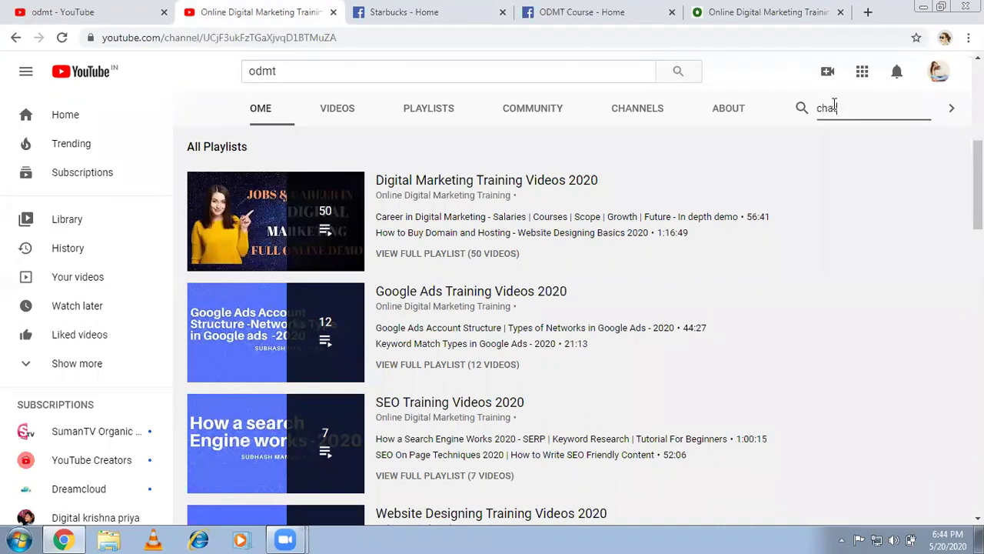
pyautogui.write('tbot')
pyautogui.press('Return')
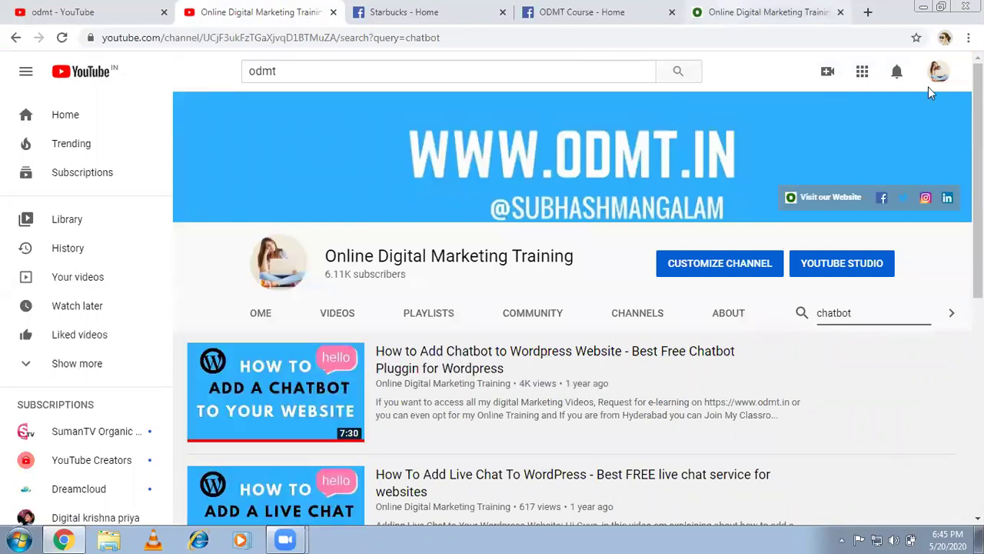
# Switch to the odmt.in website and look over its home page, including the enrolment form and free demo section.
pyautogui.hotkey('ctrl', '5')
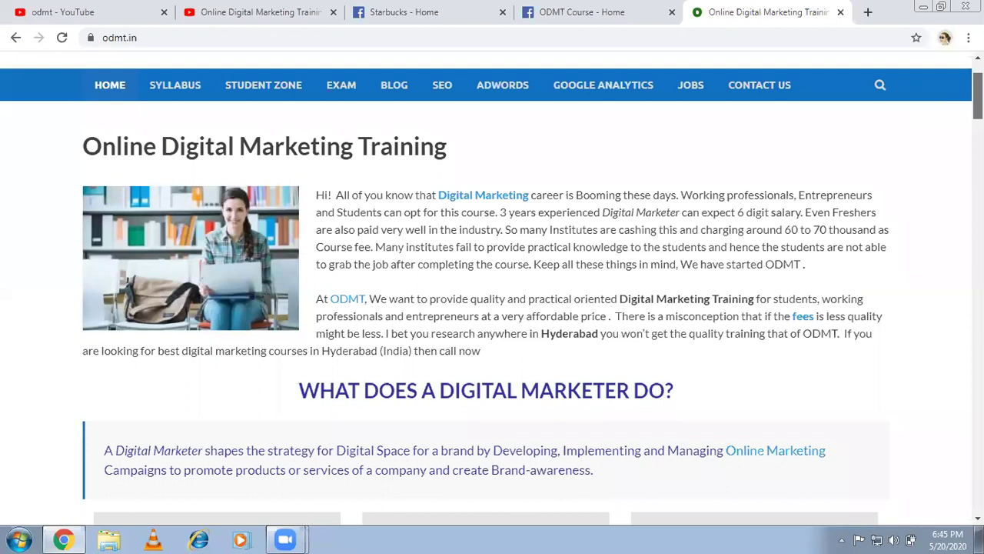
pyautogui.scroll(2, 978, 100)
pyautogui.scroll(-1, 492, 308)
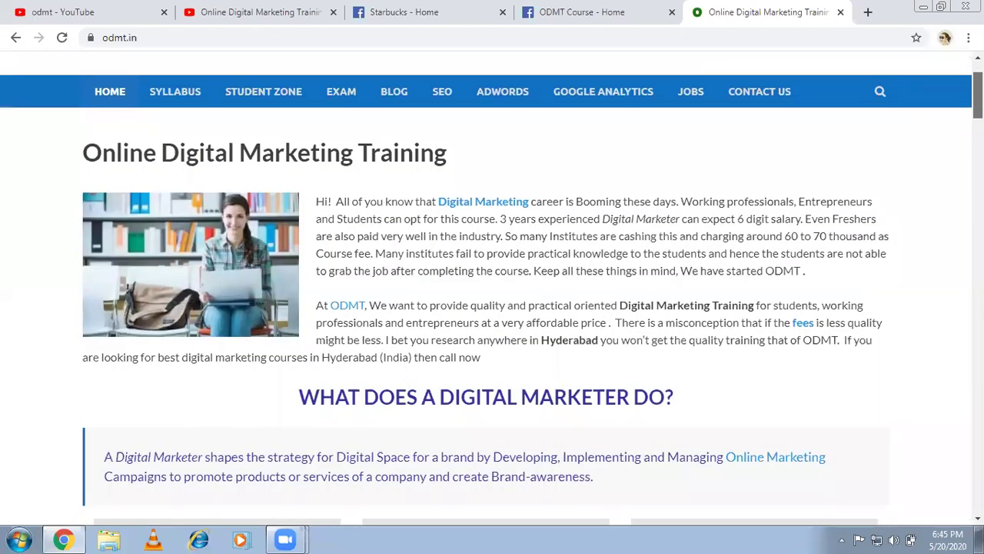
pyautogui.scroll(-8, 492, 307)
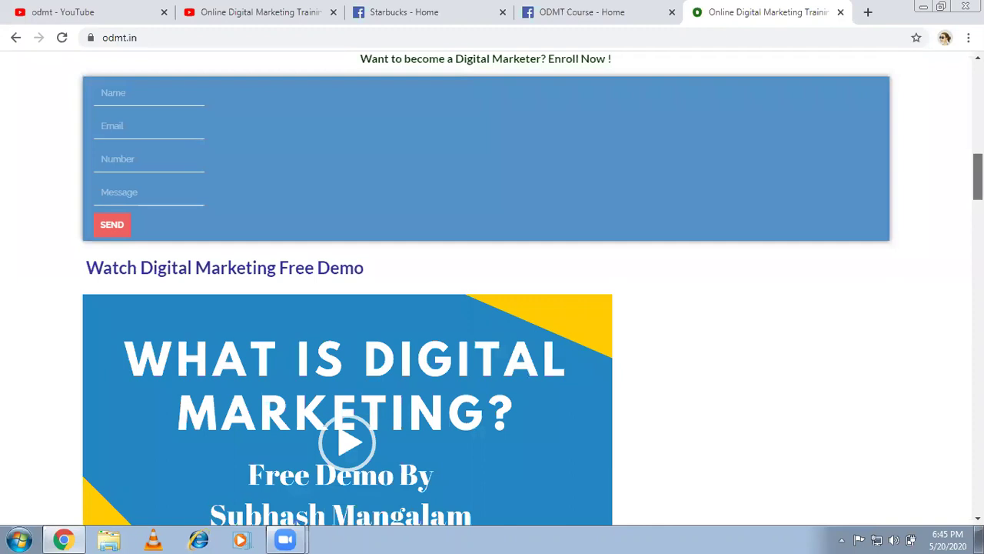
pyautogui.scroll(8, 492, 308)
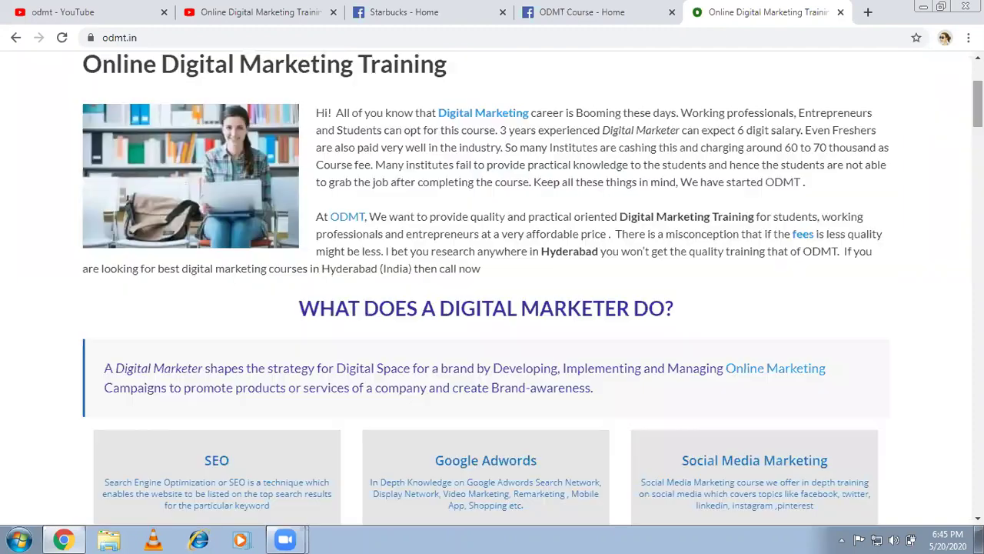
# Return to the Starbucks Facebook page and view its Pinterest section.
pyautogui.click(465, 9)
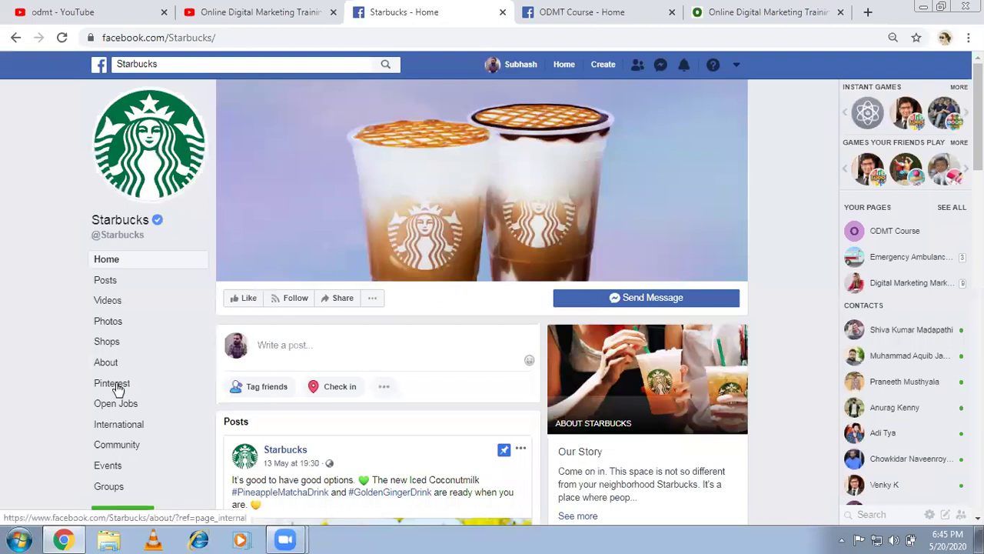
pyautogui.click(116, 389)
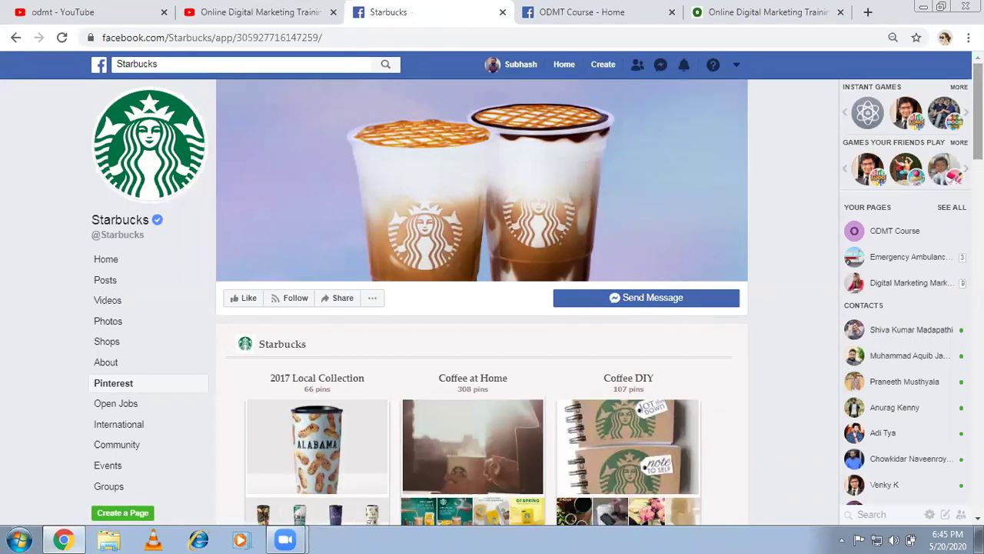
# Open the Templates and tabs settings of the ODMT Course Facebook page.
pyautogui.click(594, 6)
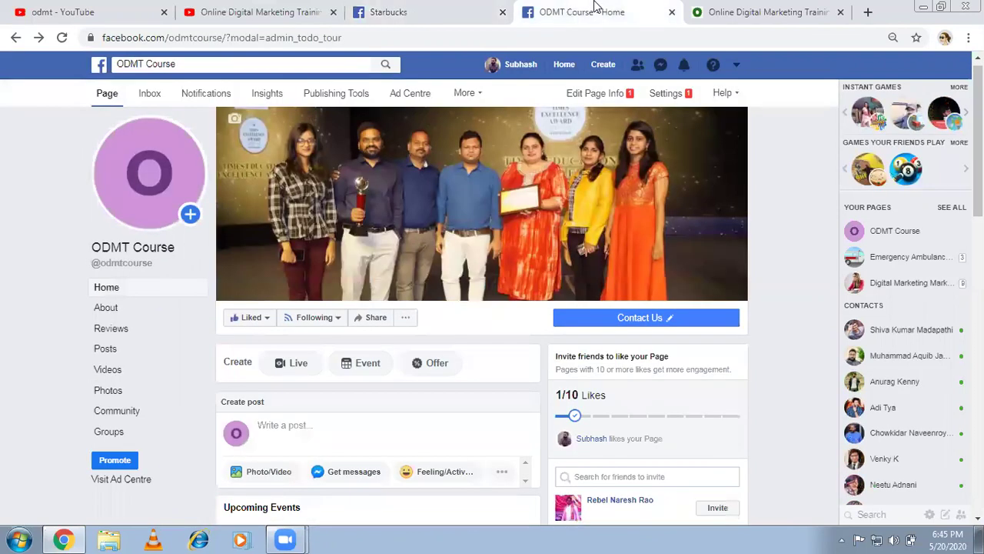
pyautogui.click(665, 100)
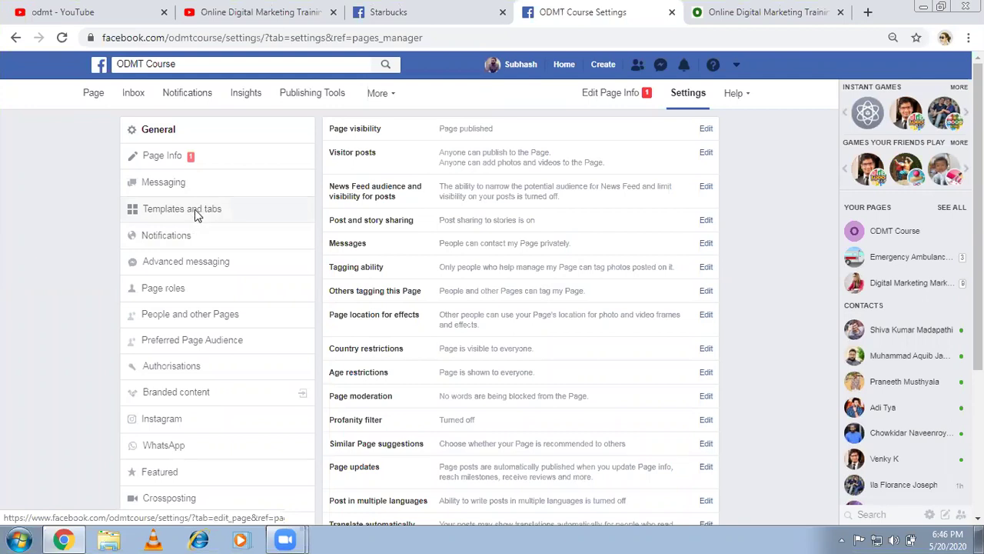
pyautogui.click(195, 209)
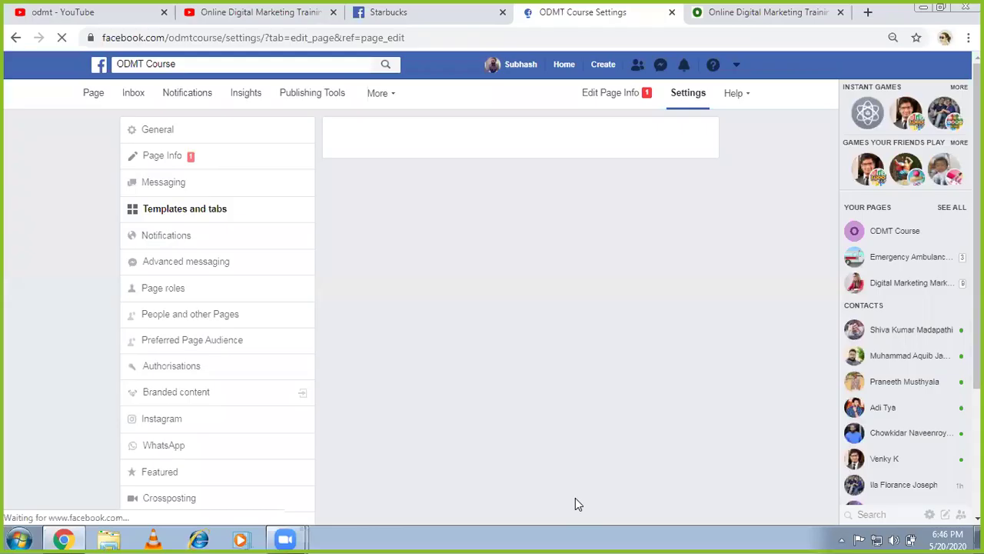
# Examine the page templates on offer, such as Business, Venues and Non-profit, and close the list without choosing one.
pyautogui.click(670, 299)
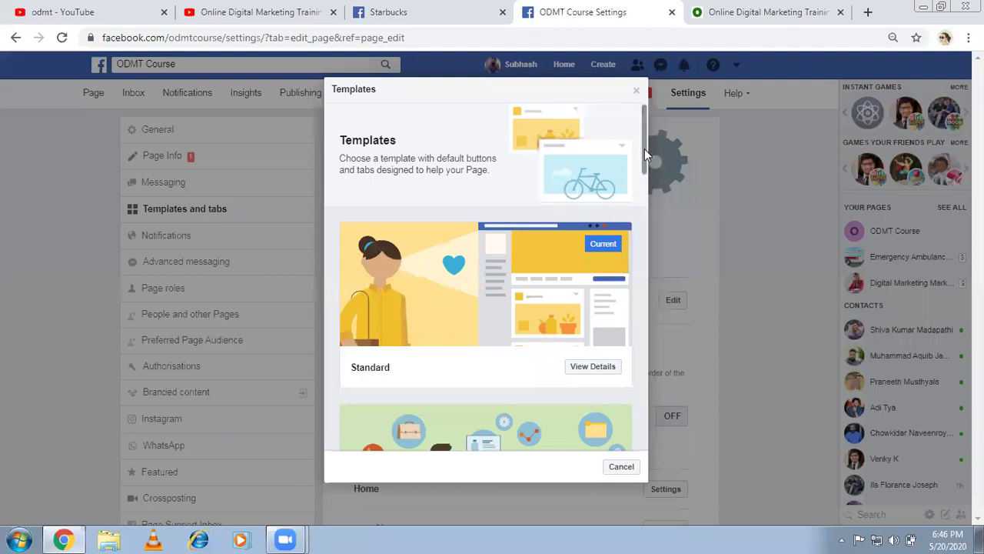
pyautogui.scroll(-1, 642, 185)
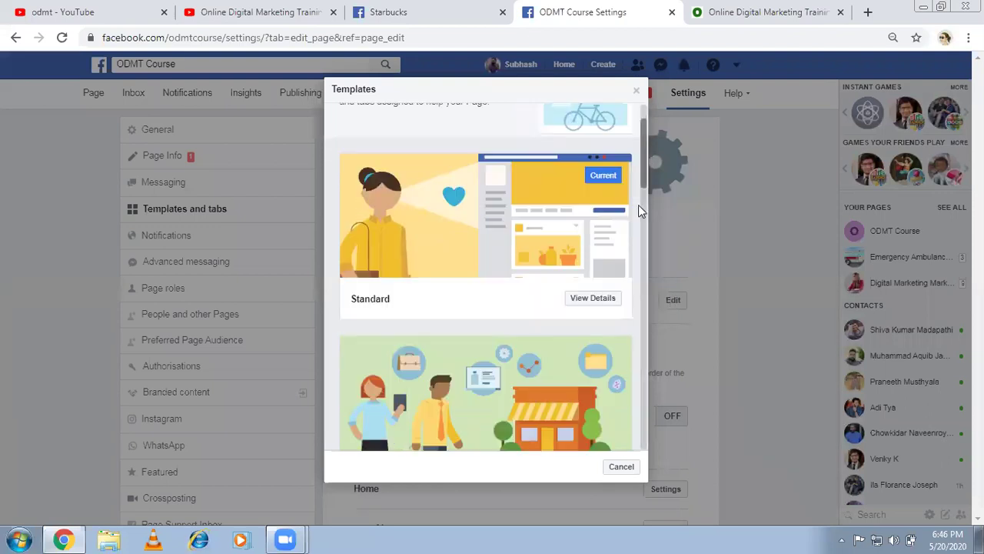
pyautogui.scroll(-4, 638, 215)
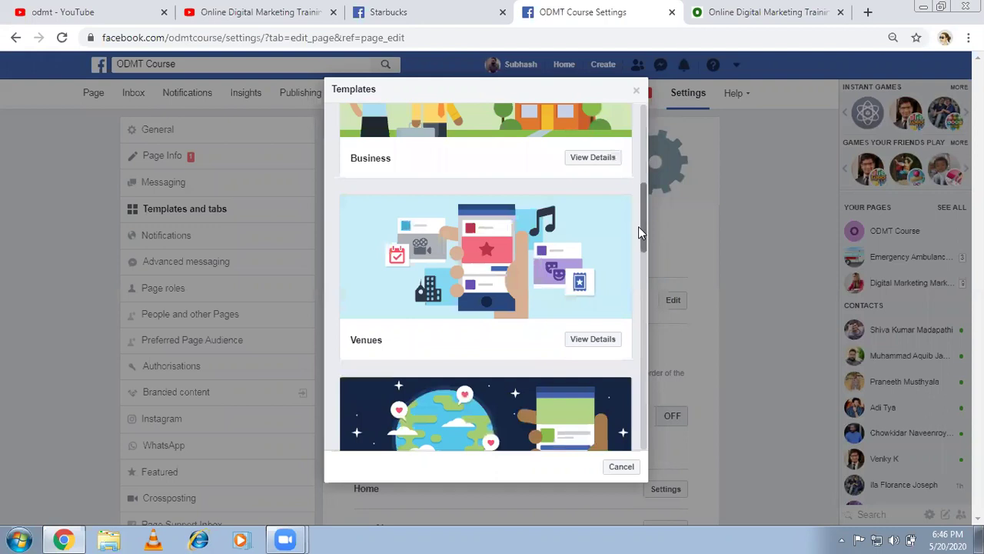
pyautogui.scroll(-2, 638, 226)
pyautogui.scroll(-3, 641, 300)
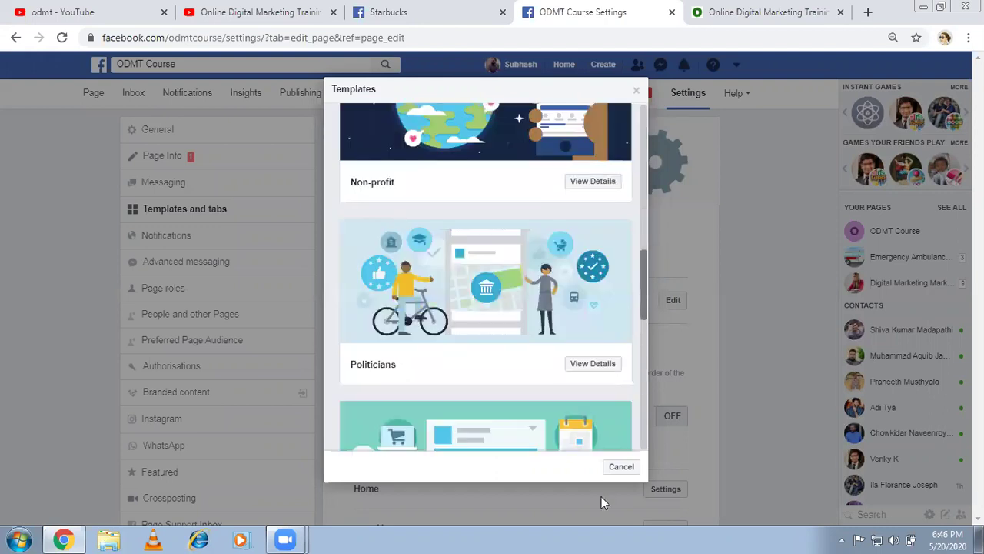
pyautogui.click(617, 469)
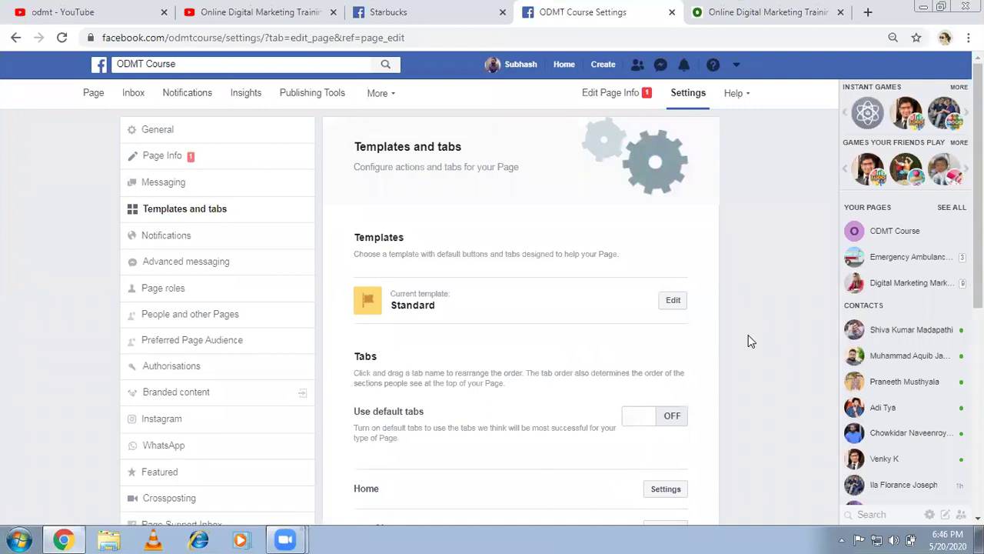
# Move the Videos tab directly below Home in the page's tab order.
pyautogui.scroll(-2, 750, 340)
pyautogui.scroll(-2, 750, 340)
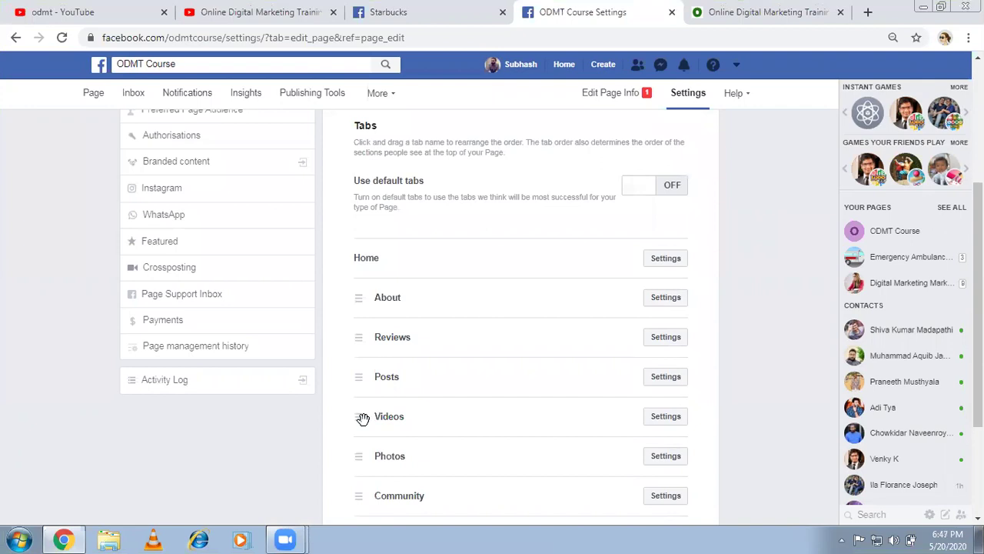
pyautogui.moveTo(362, 357); pyautogui.dragTo(364, 300)
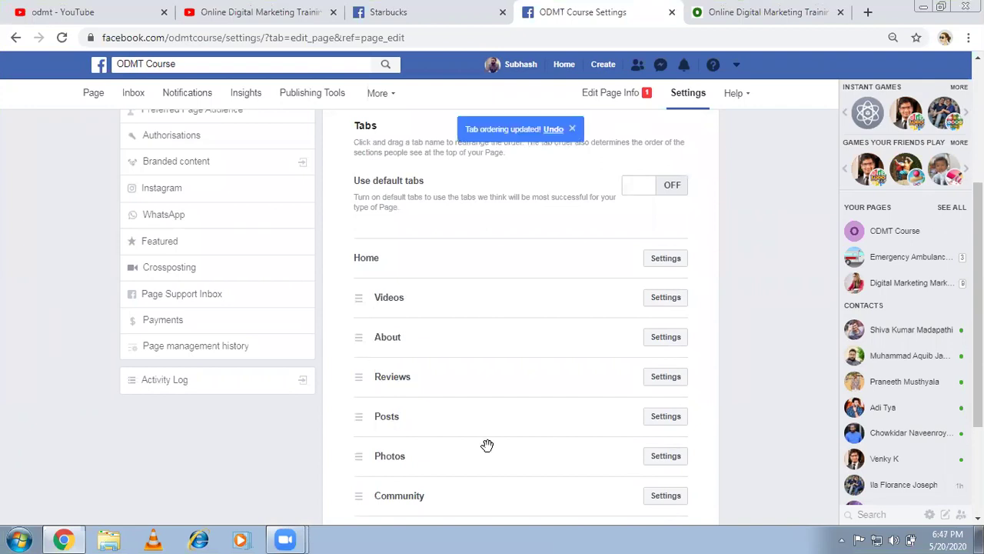
# Open the settings of the Photos tab and examine its sharing options.
pyautogui.click(655, 455)
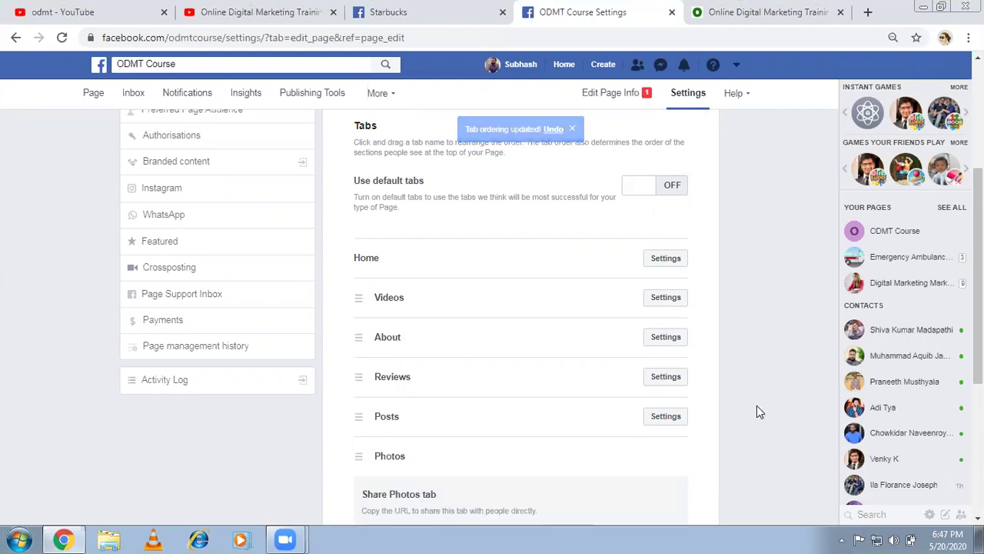
pyautogui.scroll(-2, 757, 408)
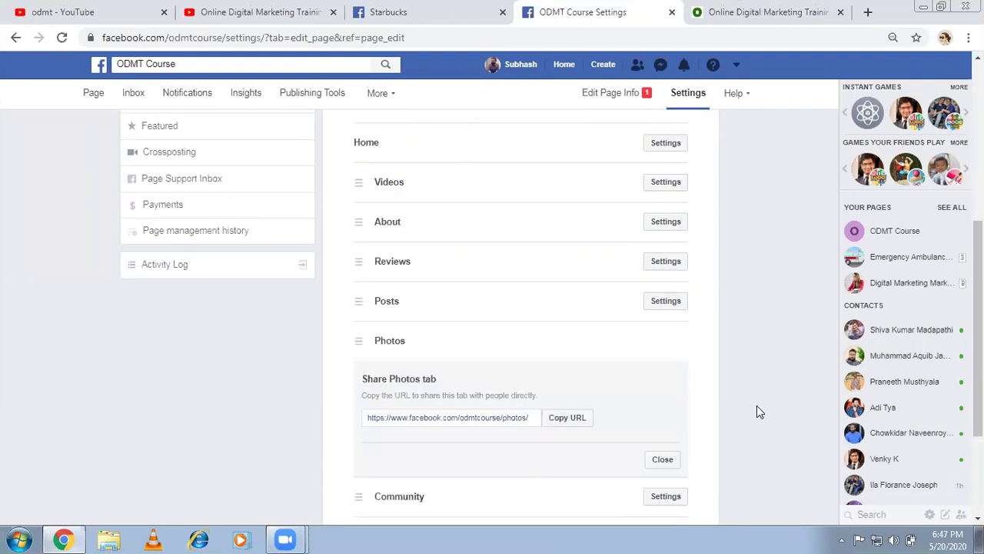
pyautogui.scroll(-1, 757, 411)
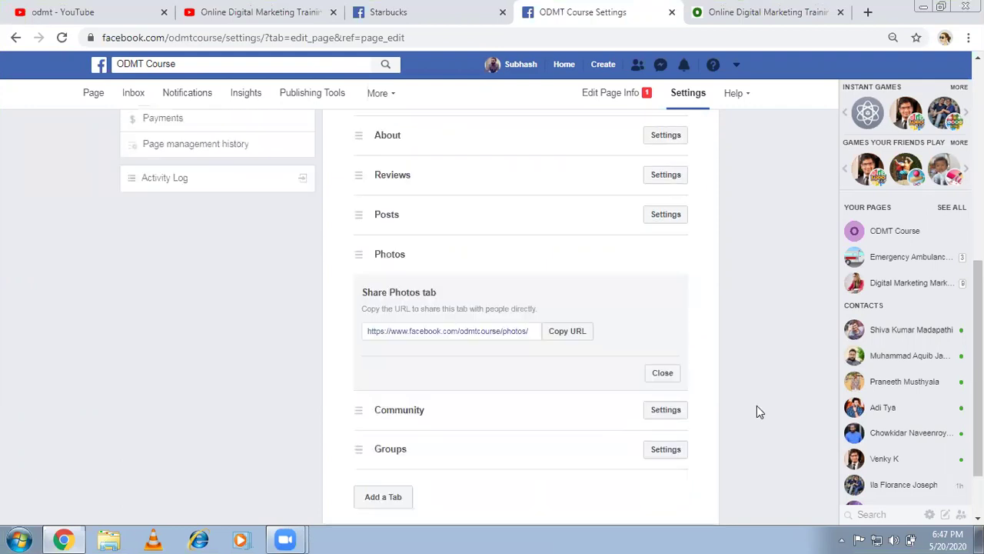
# Turn off and save the Groups tab's visibility, and move the Photos tab directly above Reviews.
pyautogui.click(666, 450)
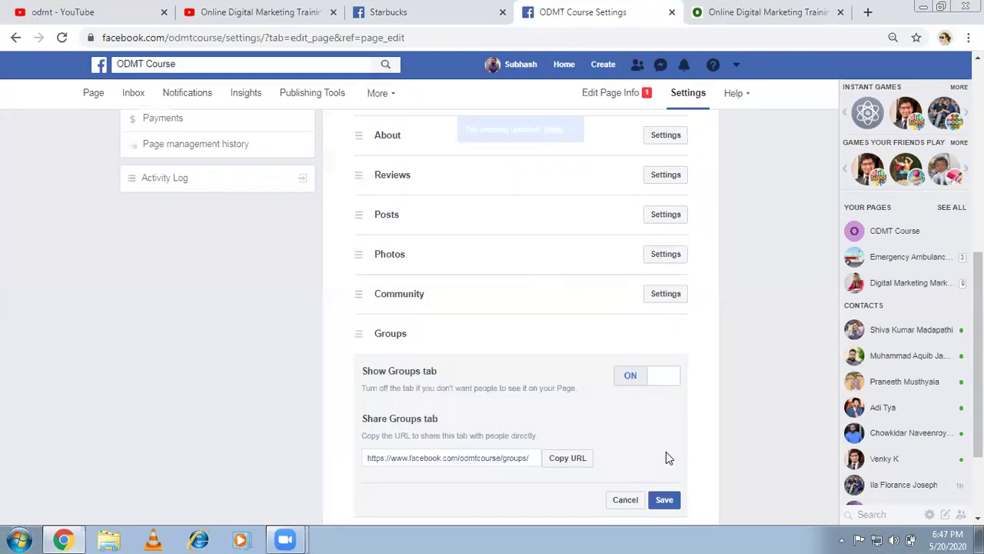
pyautogui.click(670, 382)
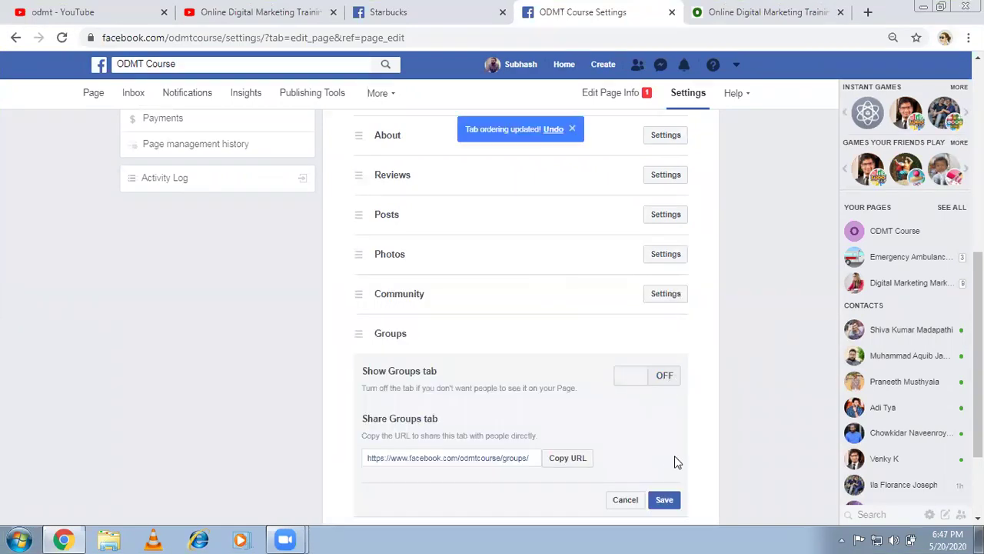
pyautogui.click(661, 500)
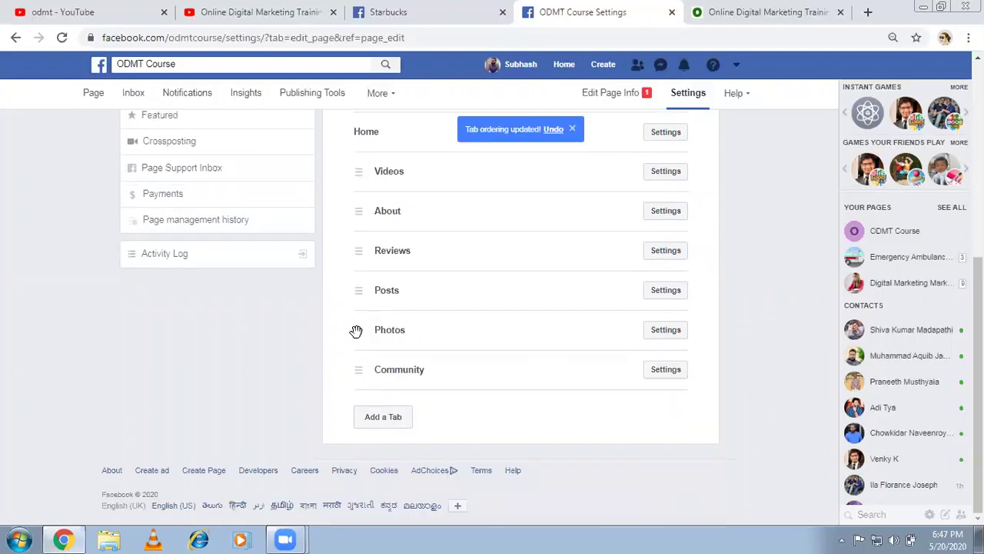
pyautogui.moveTo(356, 331); pyautogui.dragTo(355, 234)
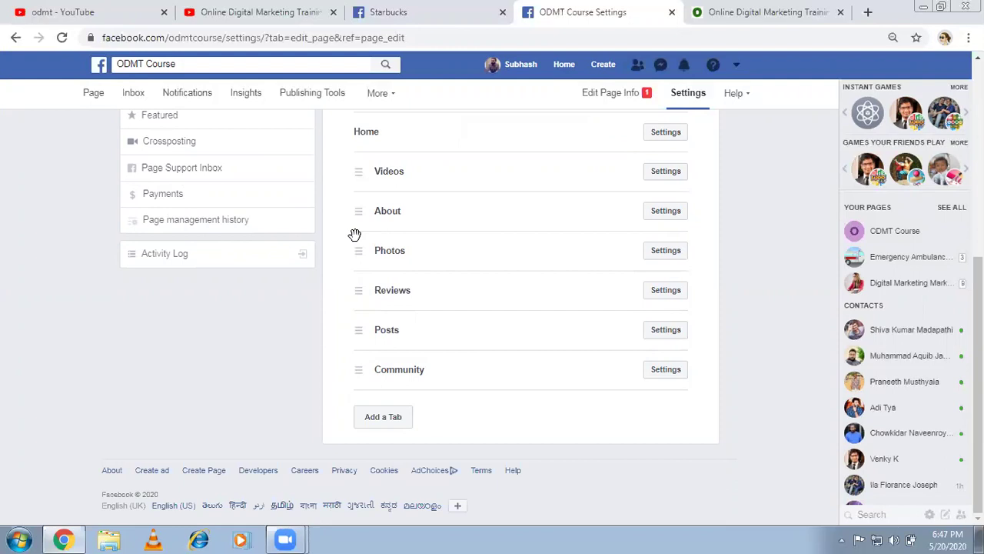
# Search Google for "woobox" in a new browser tab, and return to the ODMT Course page's tab settings.
pyautogui.click(868, 14)
pyautogui.write('woobo')
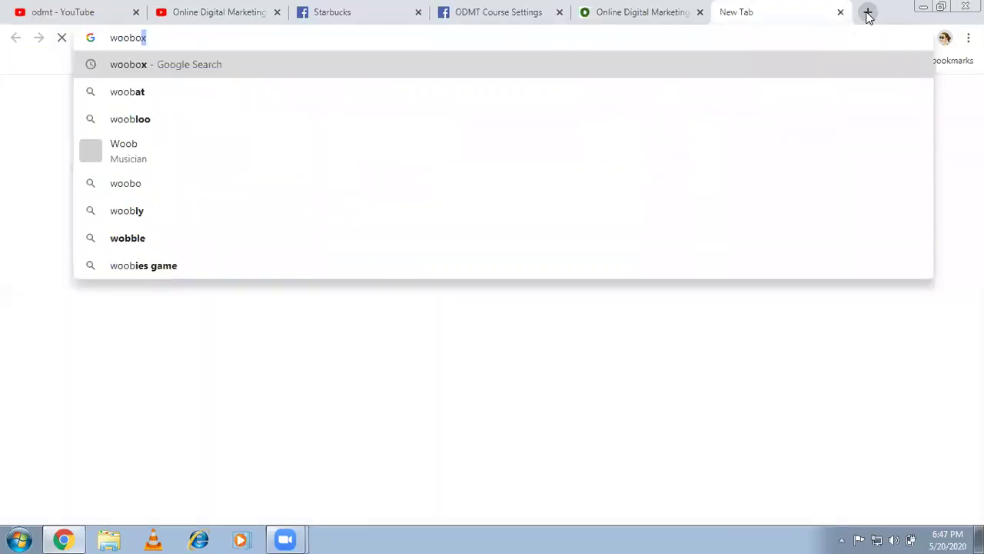
pyautogui.press('Return')
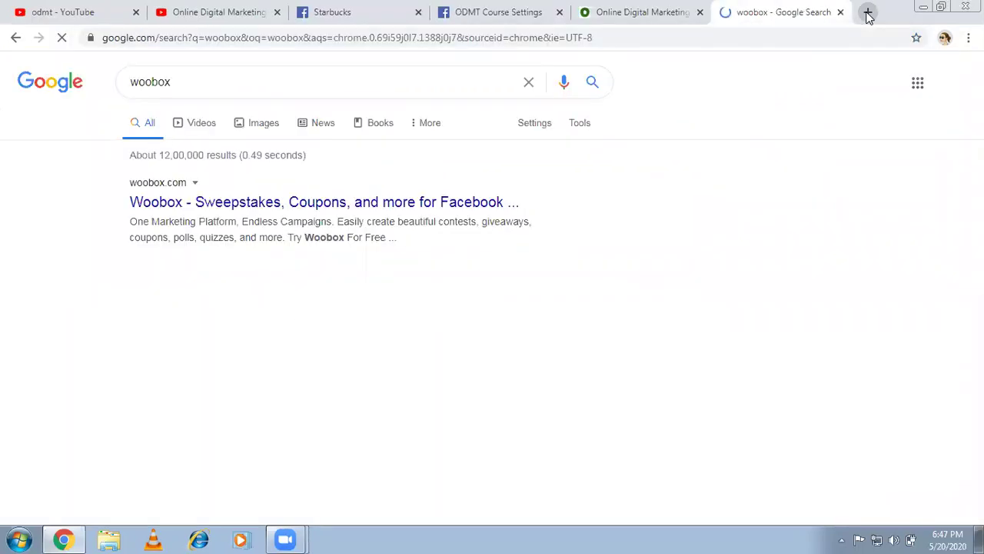
pyautogui.click(236, 9)
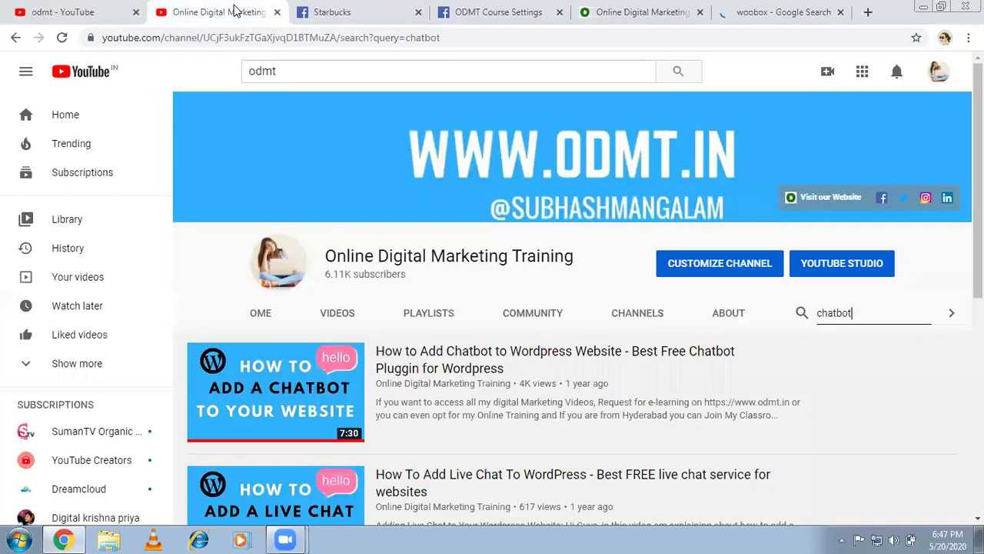
pyautogui.click(475, 8)
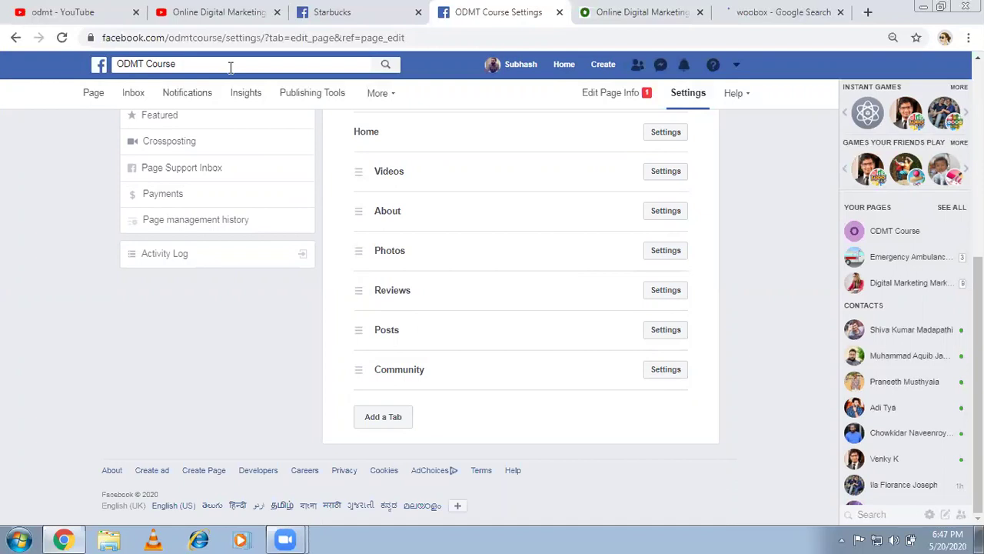
# Search Facebook for "youtube tab" and open the Youtube Tab page from the results.
pyautogui.click(230, 67)
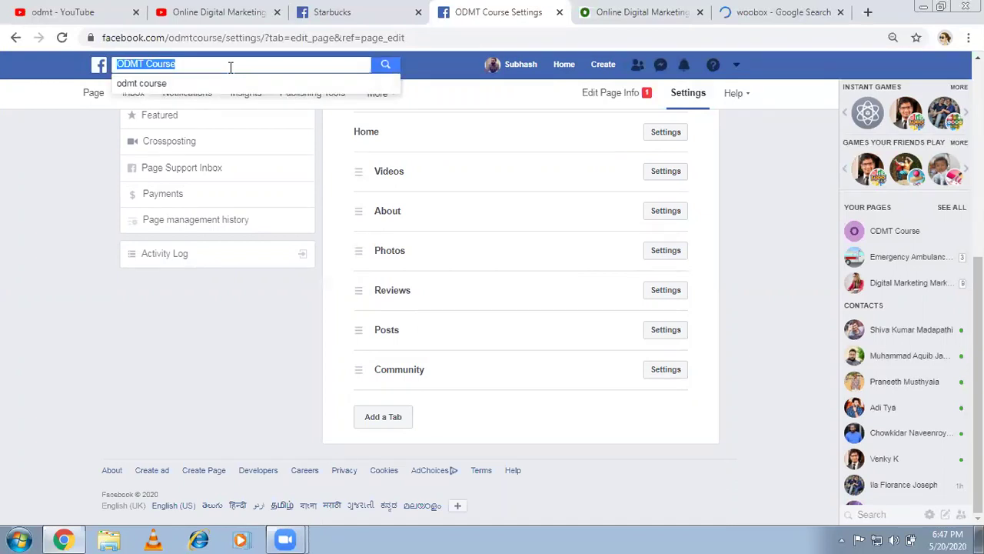
pyautogui.write('you')
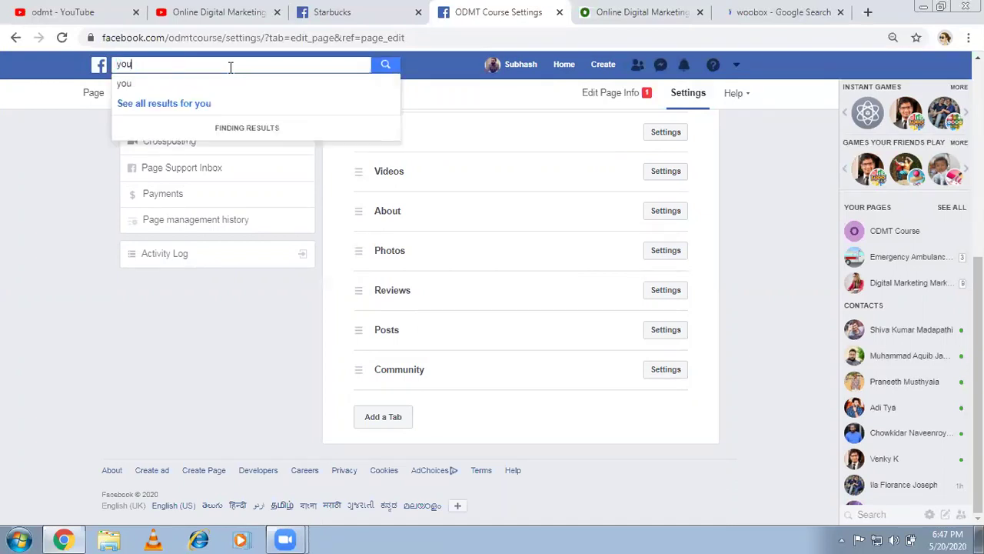
pyautogui.write('tube t')
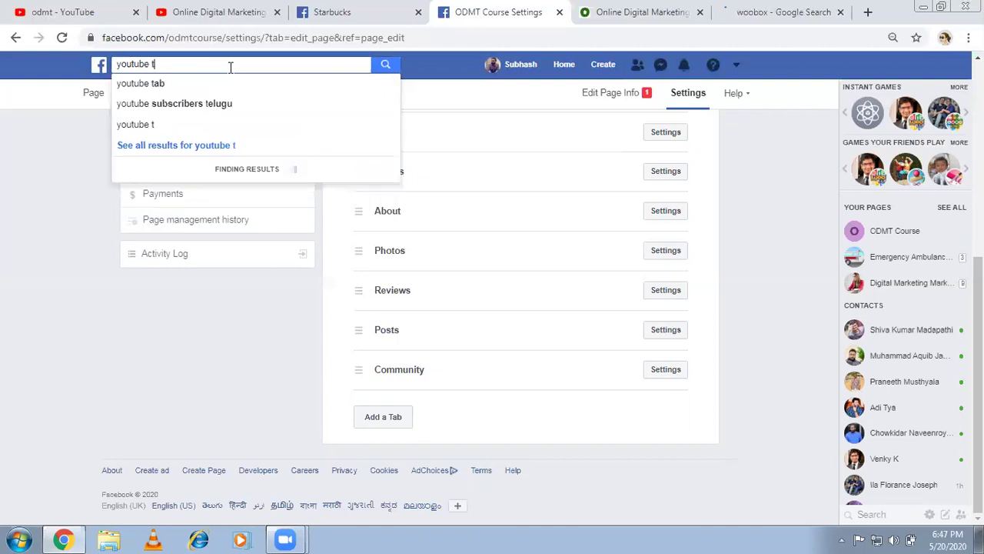
pyautogui.write('ab')
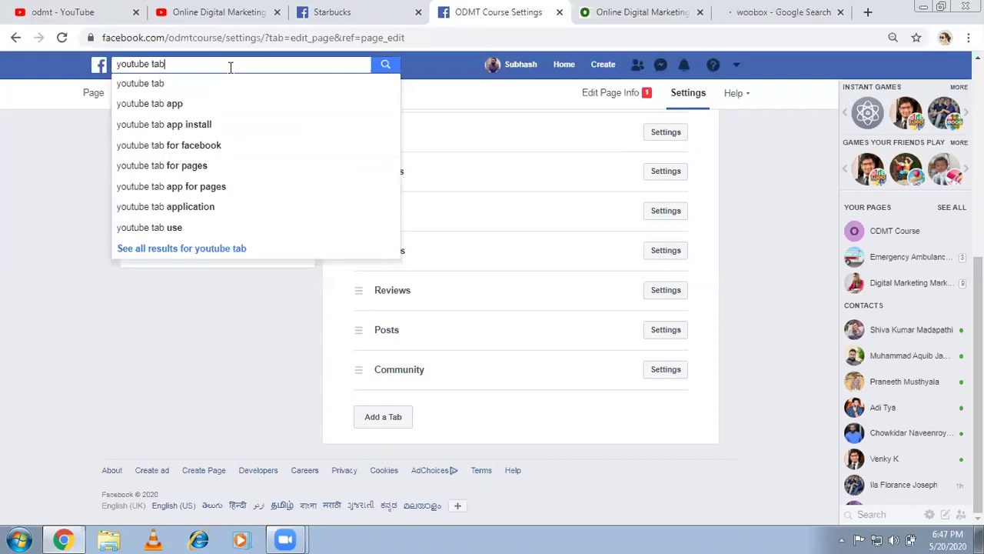
pyautogui.press('Return')
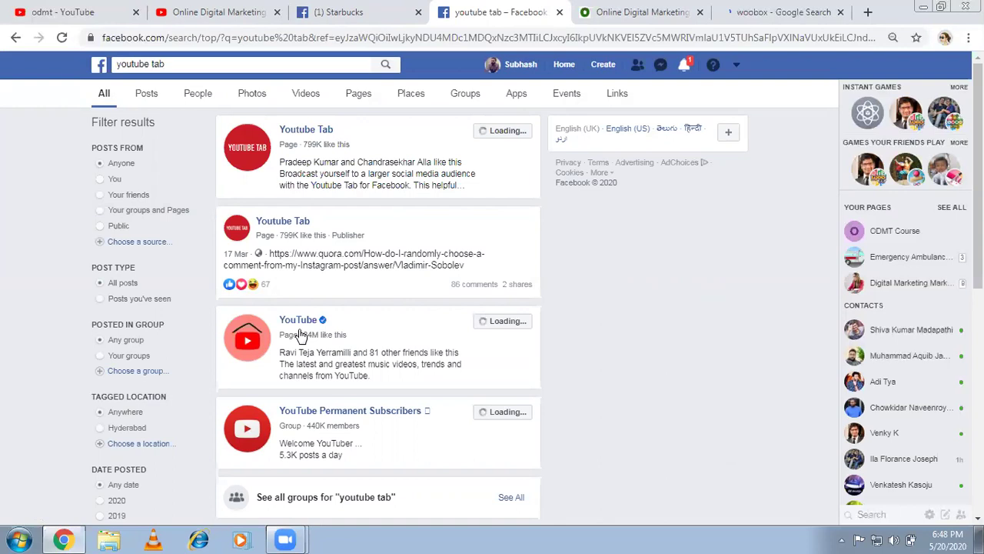
pyautogui.click(322, 133)
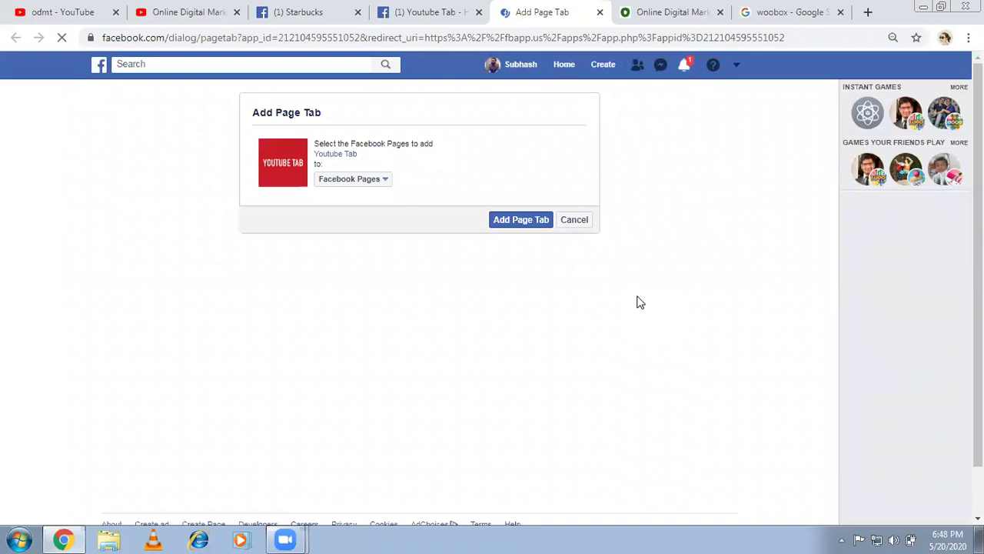
# Add the Youtube Tab app to the ODMT Course page as a page tab.
pyautogui.click(387, 182)
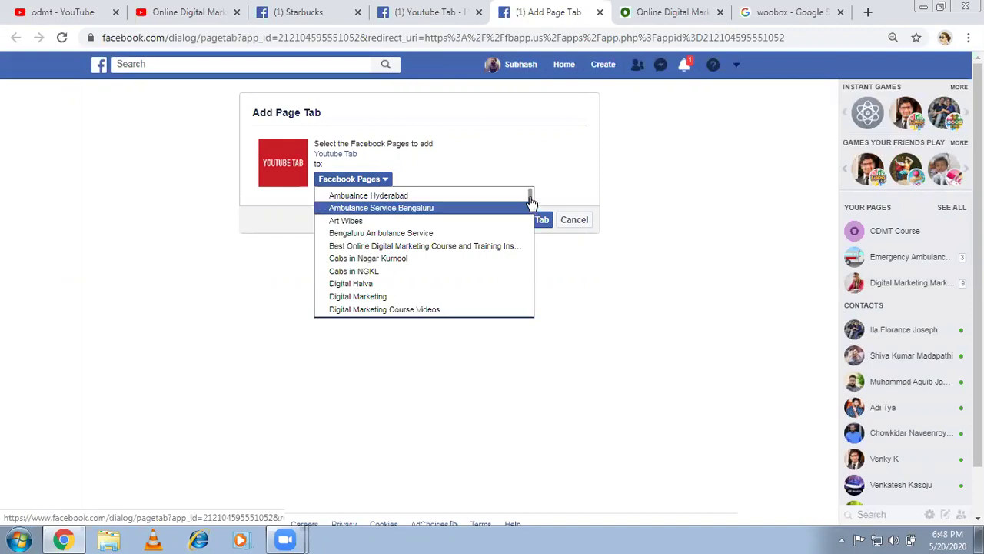
pyautogui.moveTo(530, 202); pyautogui.dragTo(527, 252)
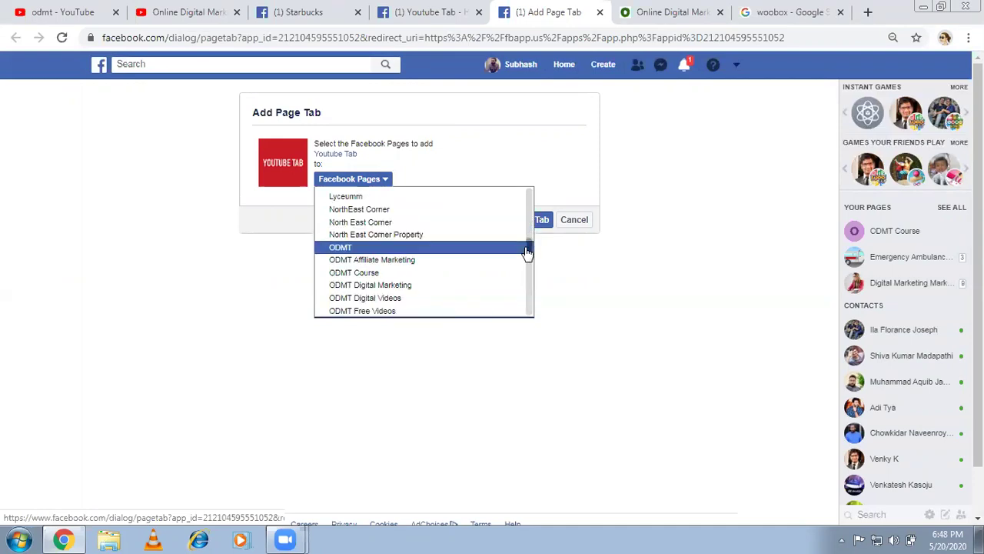
pyautogui.click(401, 276)
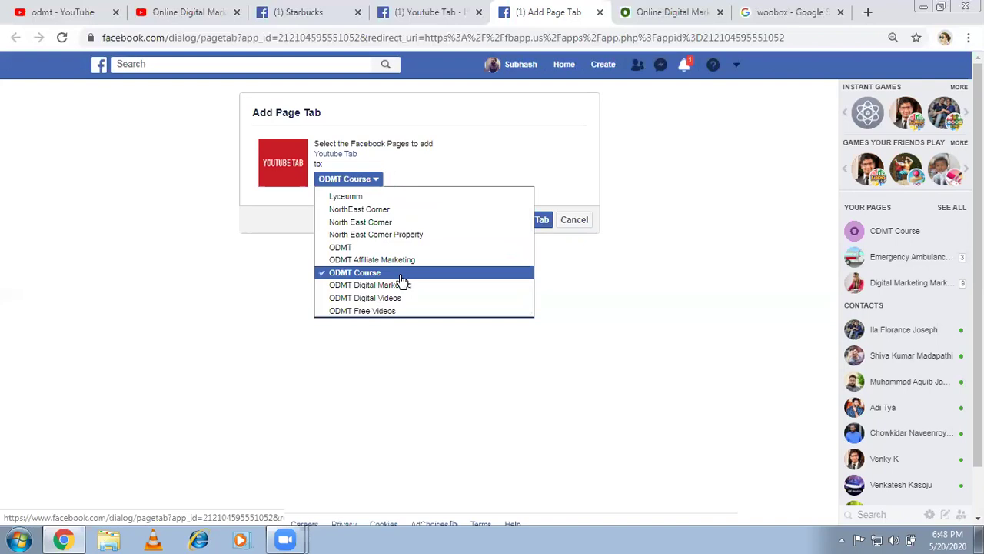
pyautogui.click(621, 291)
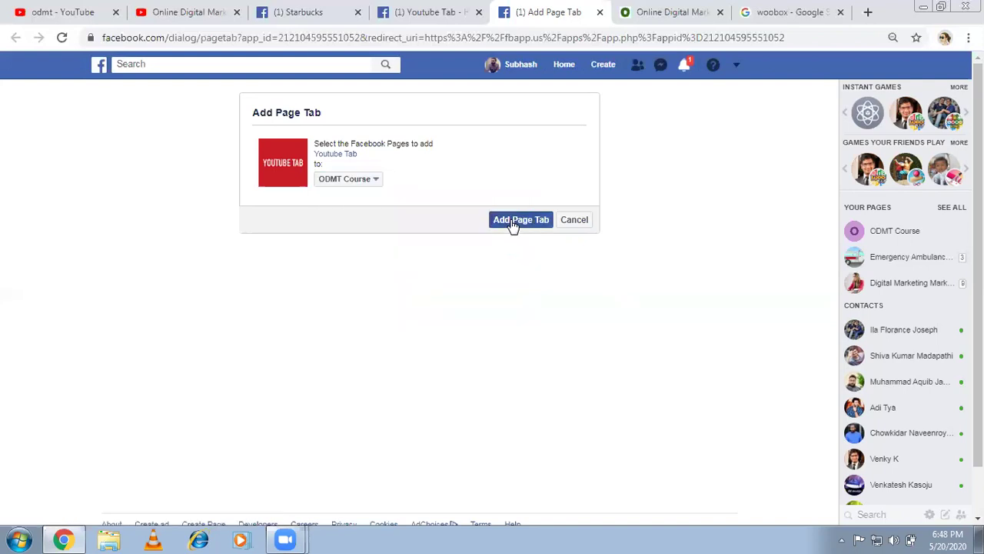
pyautogui.click(512, 221)
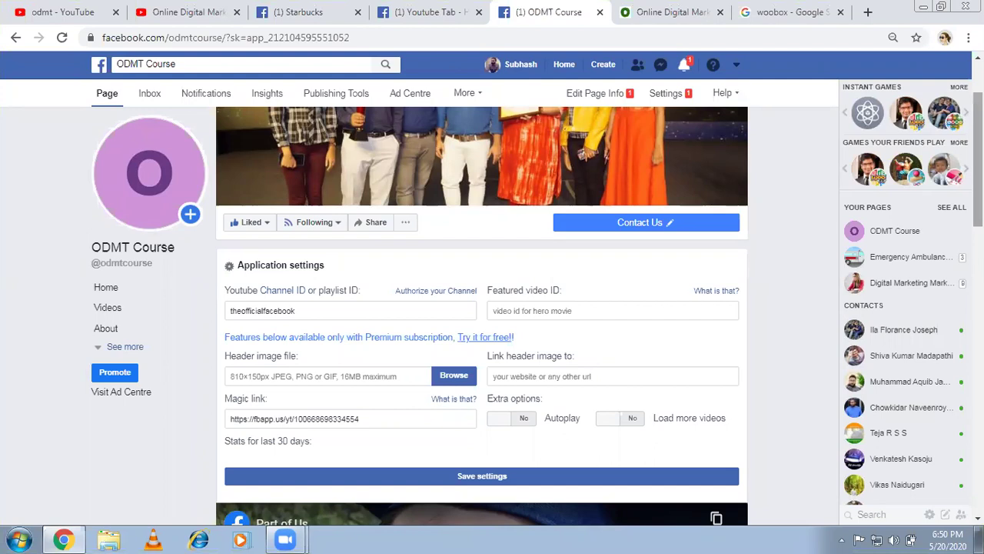
pyautogui.scroll(-4, 482, 315)
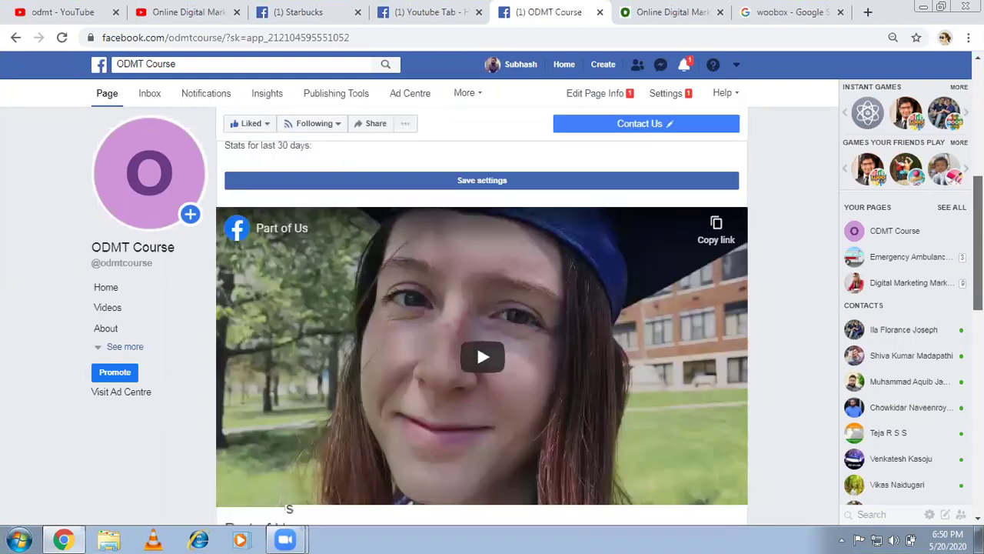
pyautogui.scroll(-3, 482, 323)
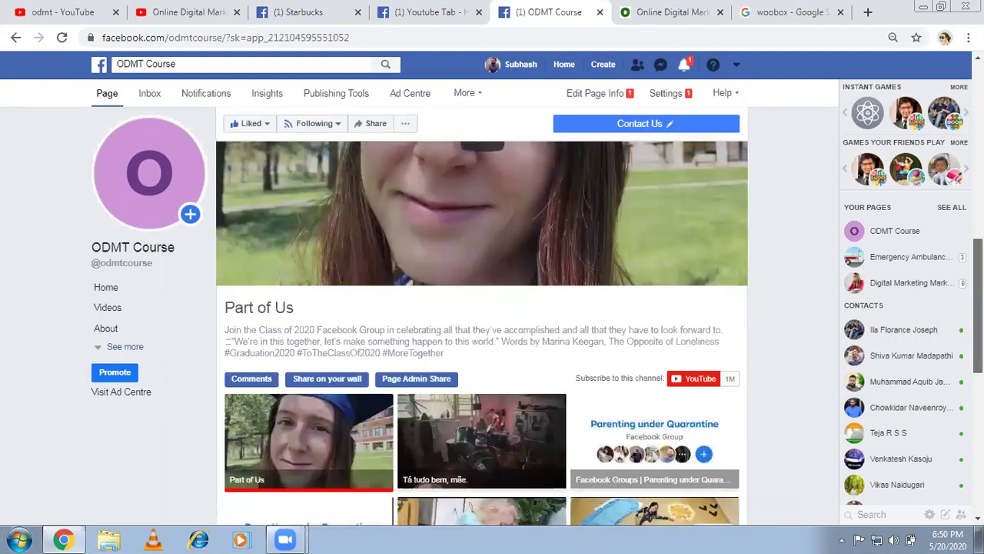
pyautogui.scroll(7, 482, 308)
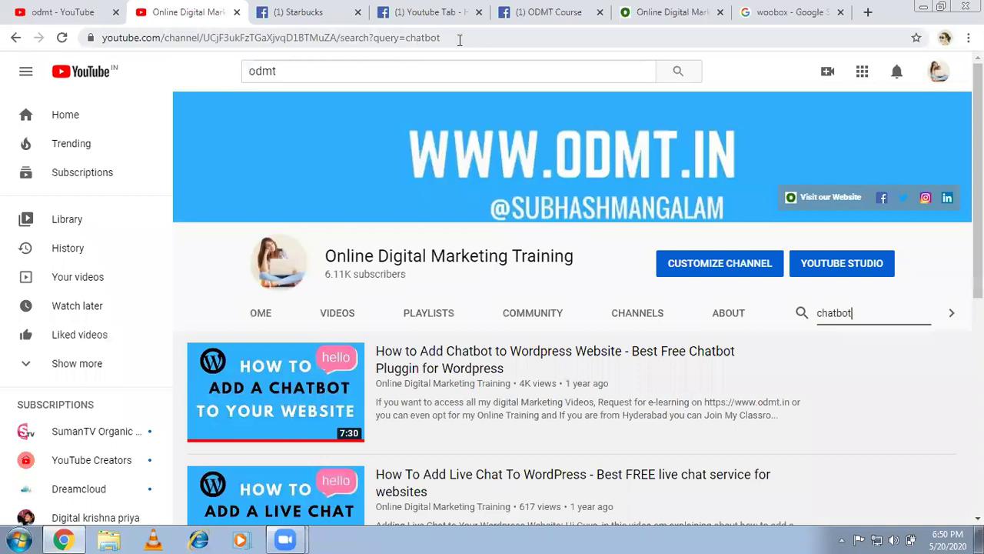
pyautogui.click(459, 40)
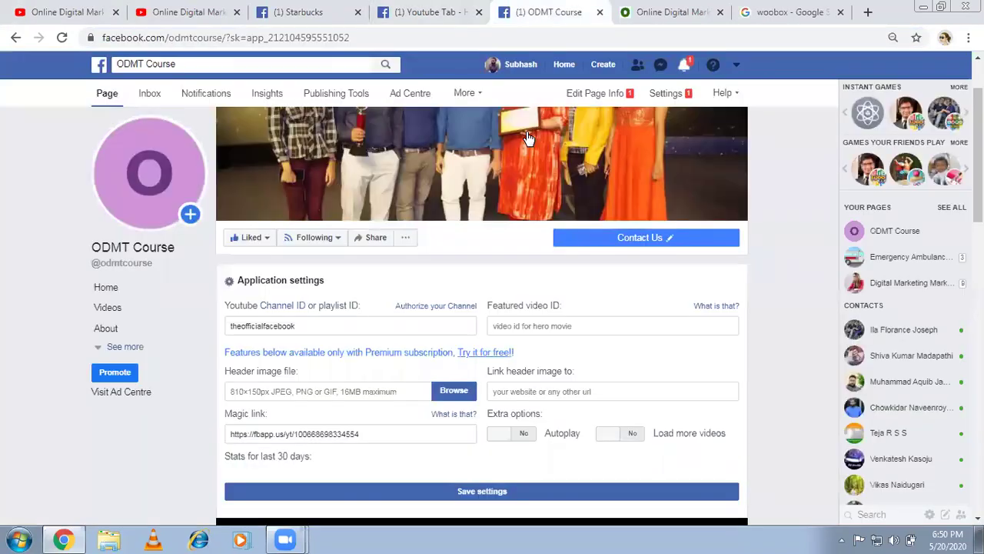
pyautogui.doubleClick(352, 326)
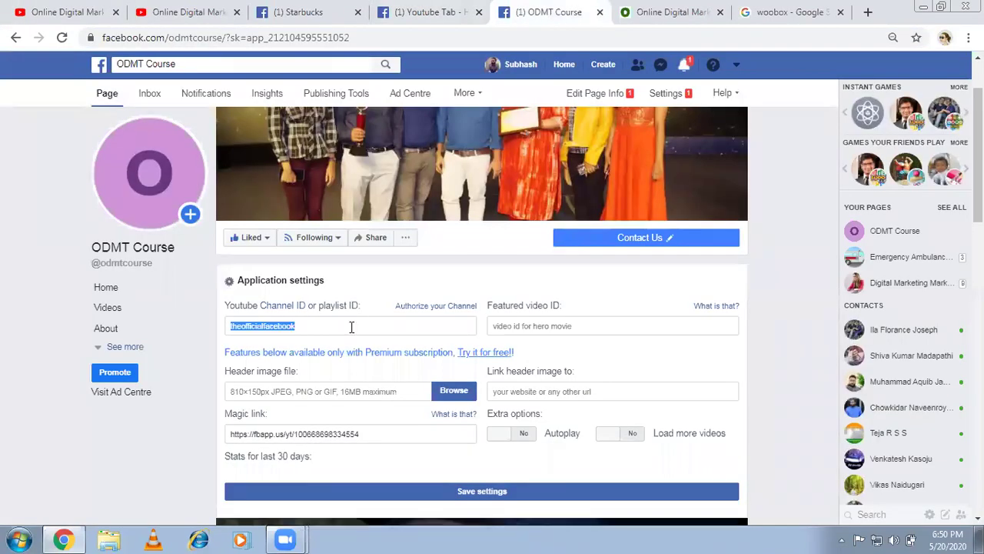
pyautogui.write('https://www.youtube.com/channel/UCjF3ukFzTGaXjvqD1BTMuZA')
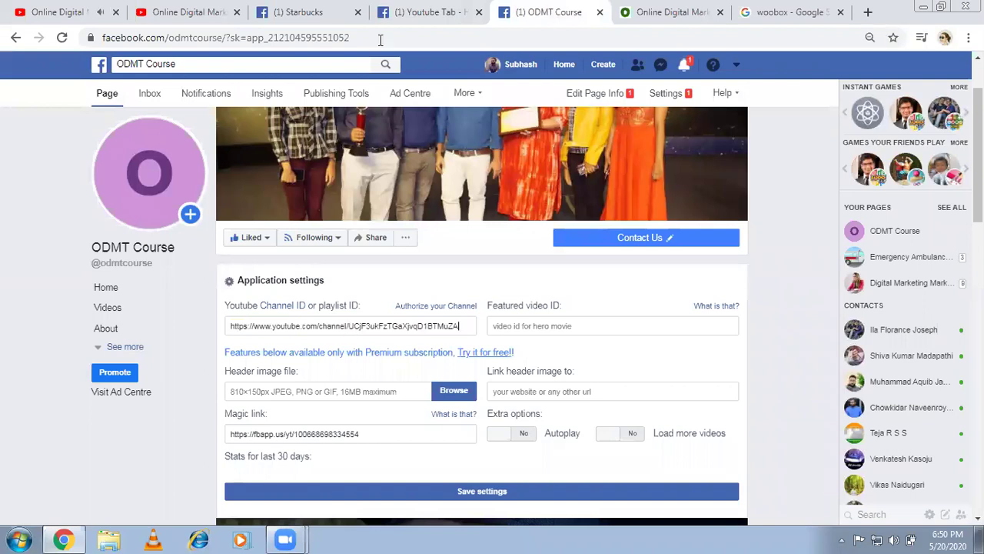
# Pause the video playing on the YouTube channel page, and save the Youtube Tab application settings on the ODMT Course page.
pyautogui.hotkey('ctrl', '1')
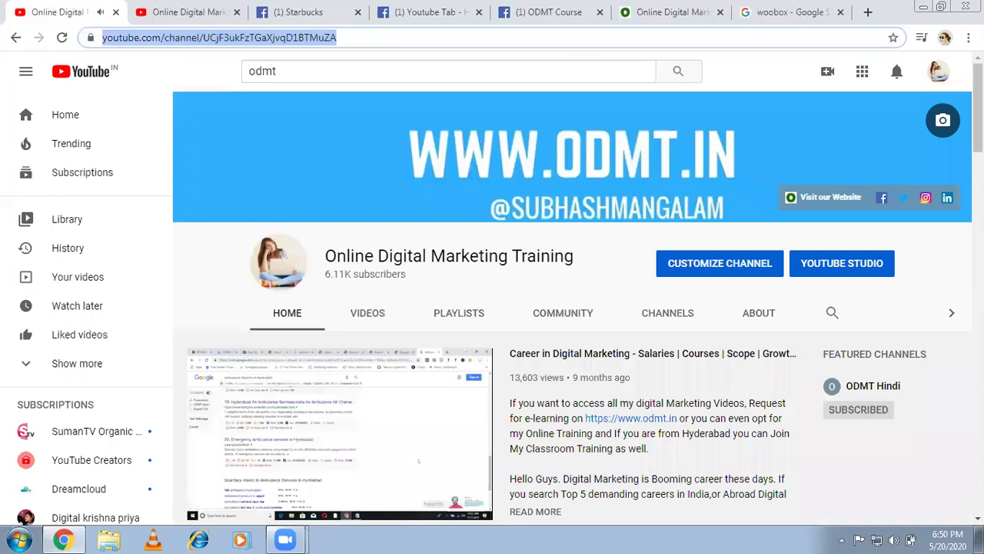
pyautogui.click(286, 436)
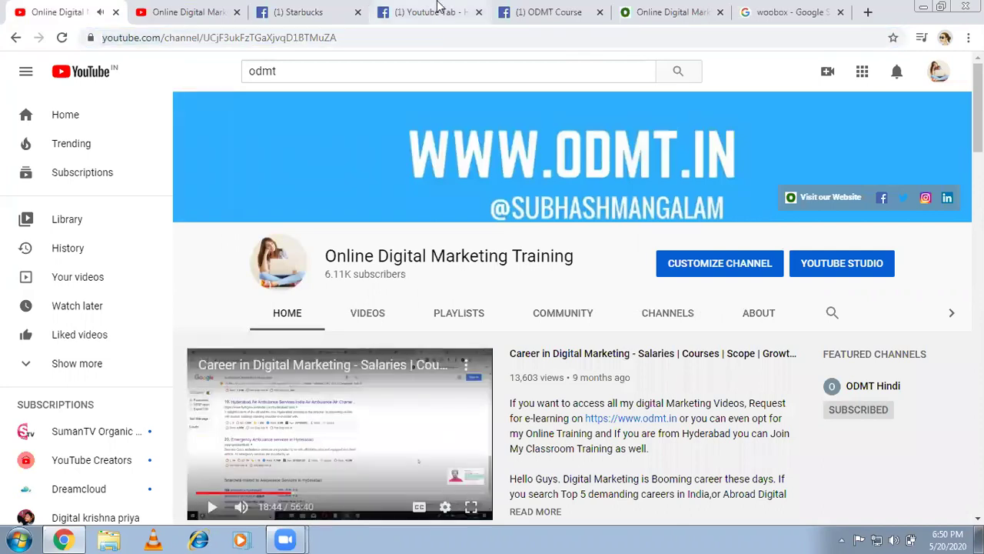
pyautogui.click(438, 7)
pyautogui.click(560, 9)
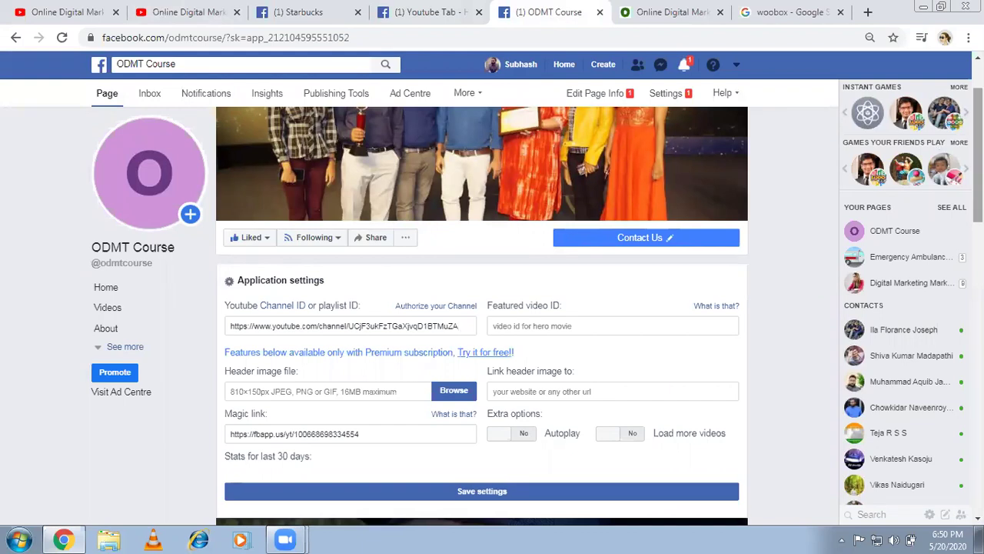
pyautogui.scroll(-1, 482, 308)
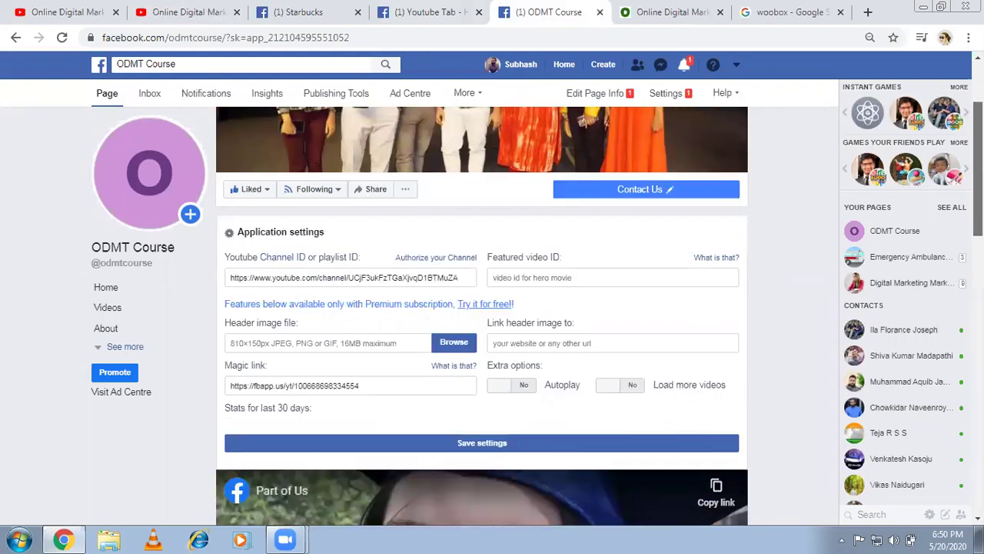
pyautogui.scroll(-1, 481, 307)
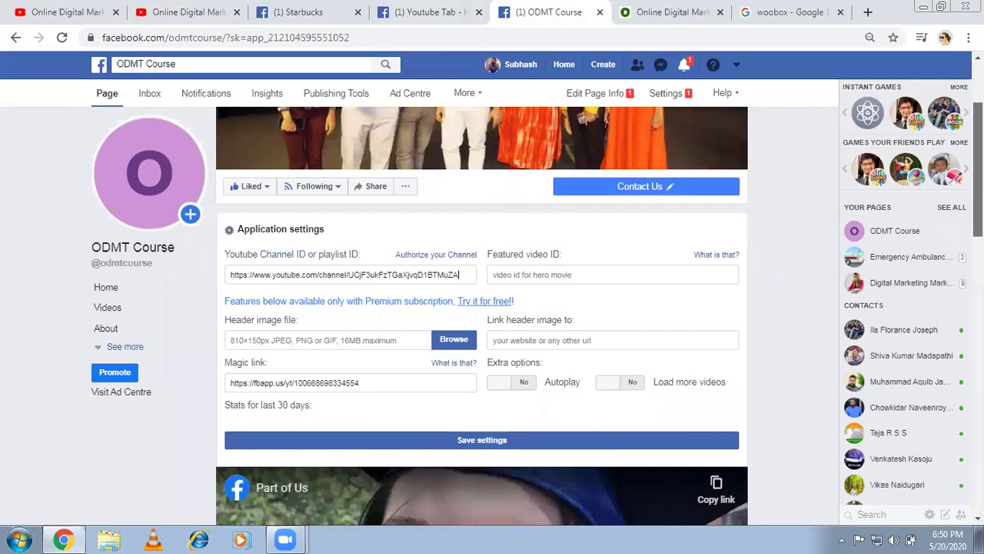
pyautogui.scroll(-1, 556, 293)
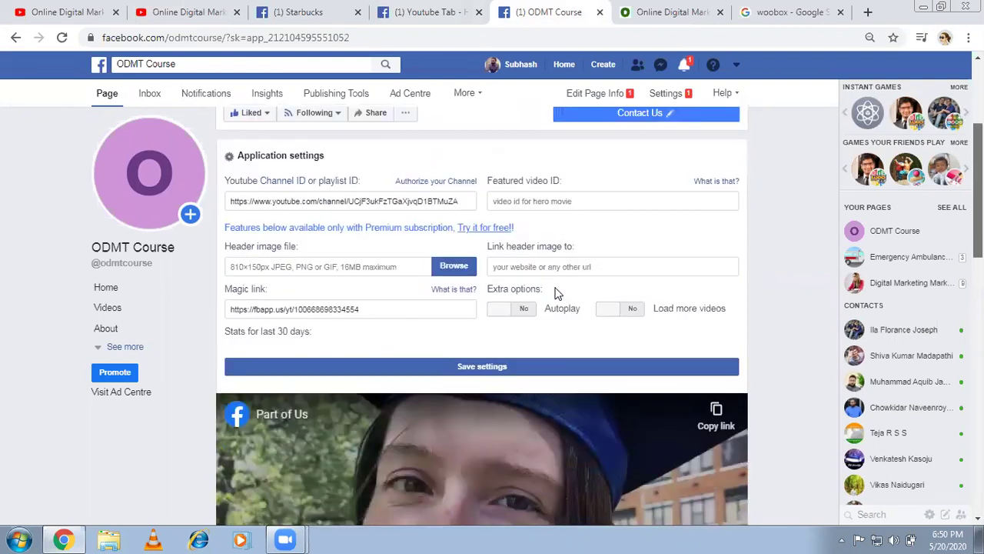
pyautogui.click(479, 370)
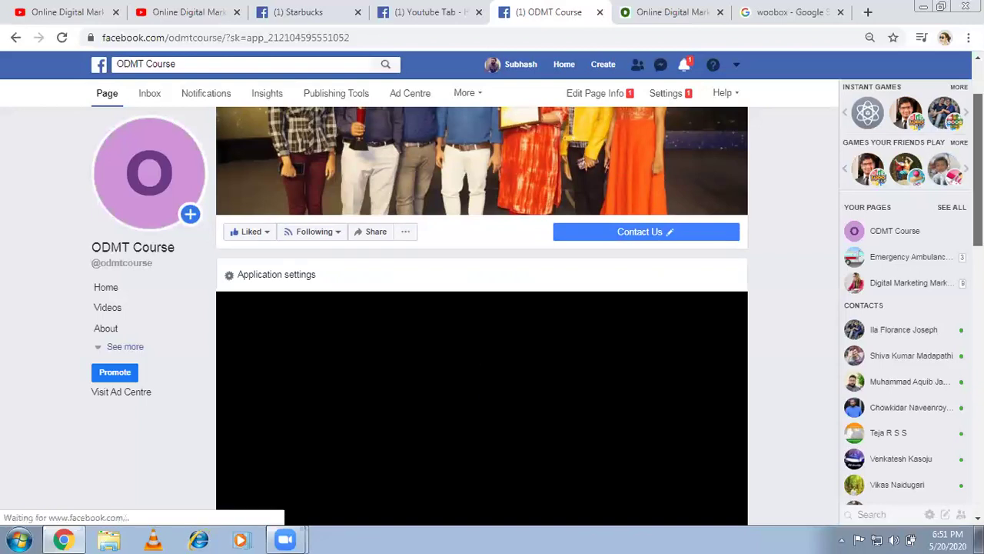
# Examine the channel videos in the page's YouTube tab and expand the page's full tab list.
pyautogui.scroll(-3, 481, 315)
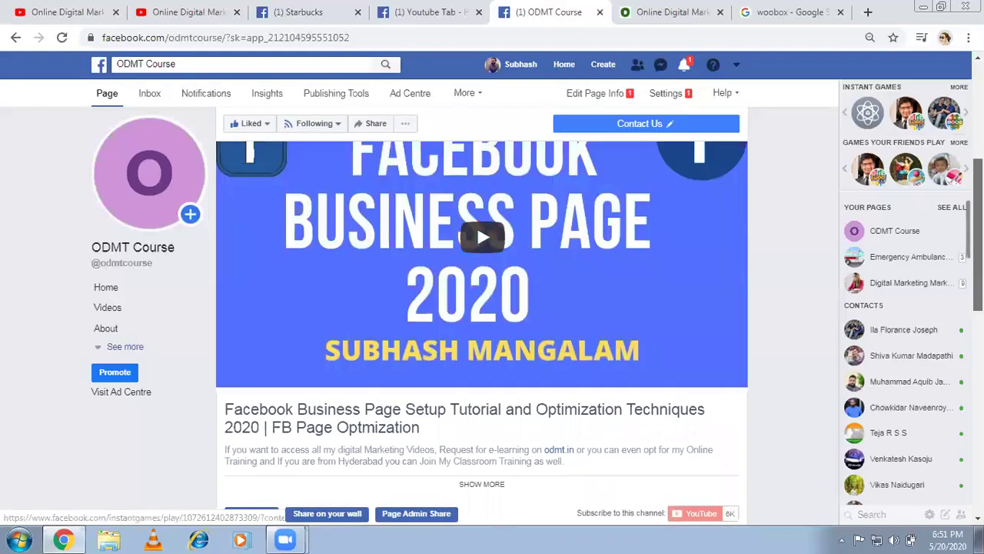
pyautogui.scroll(-2, 481, 307)
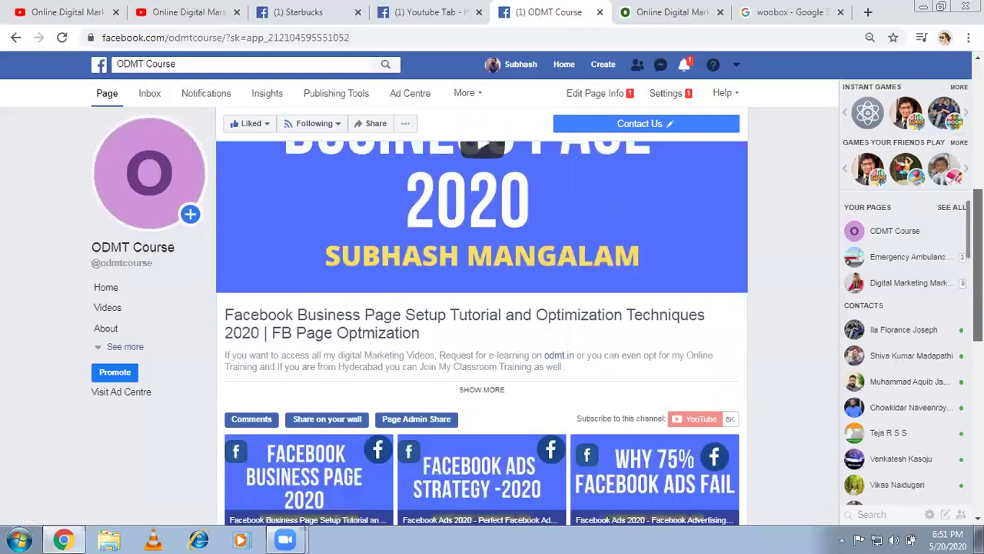
pyautogui.scroll(-2, 482, 307)
pyautogui.scroll(-4, 582, 264)
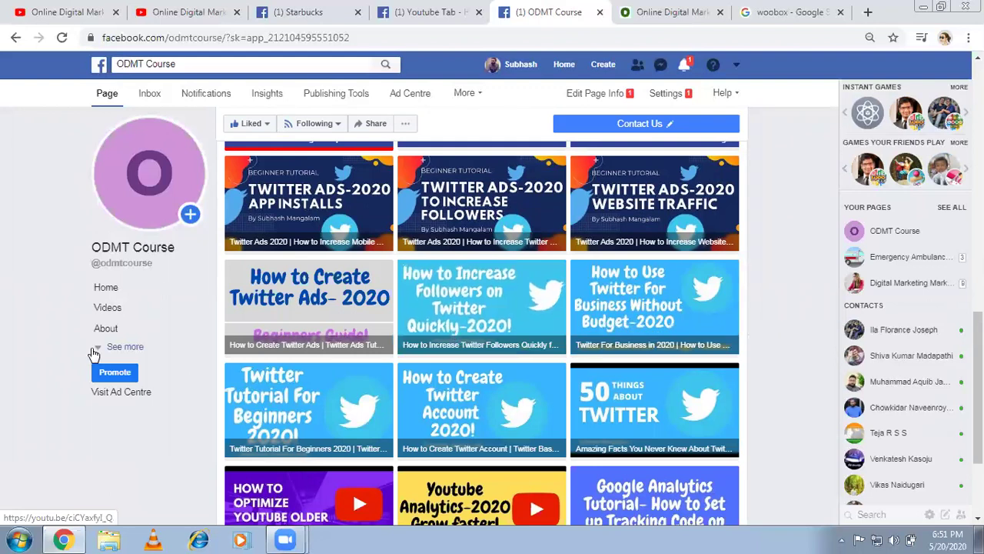
pyautogui.click(131, 348)
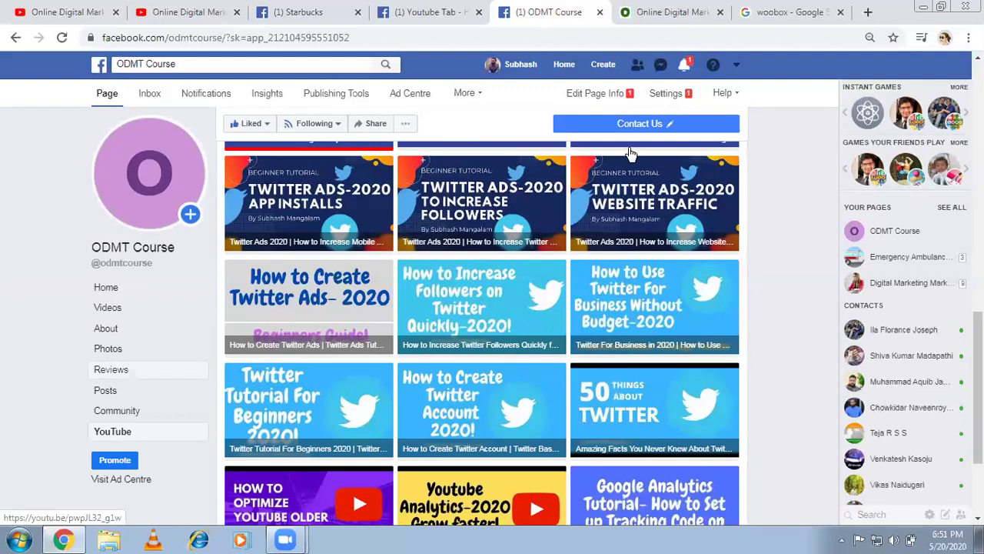
# Move the YouTube tab directly below Home in the page's Templates and tabs settings, and return to the ODMT Course page.
pyautogui.click(658, 97)
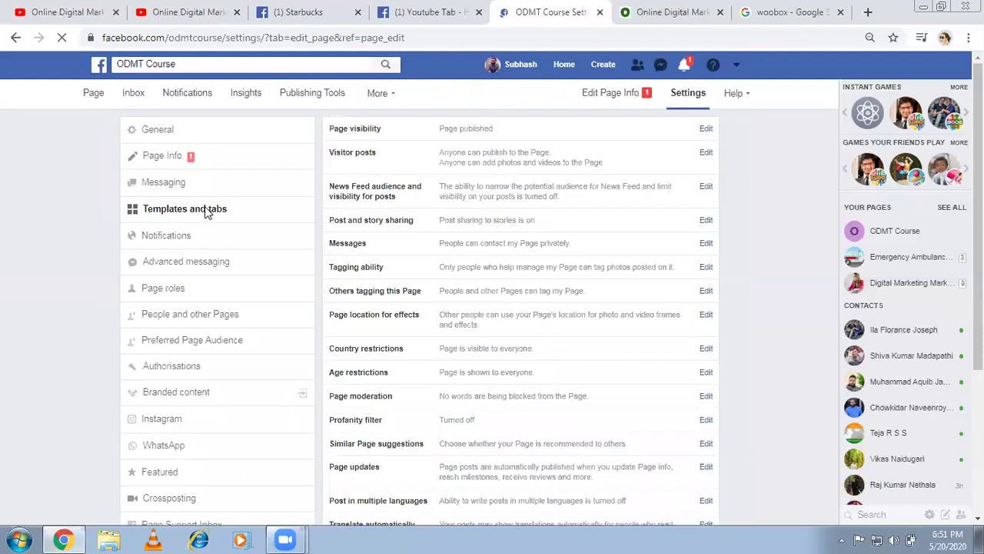
pyautogui.click(205, 210)
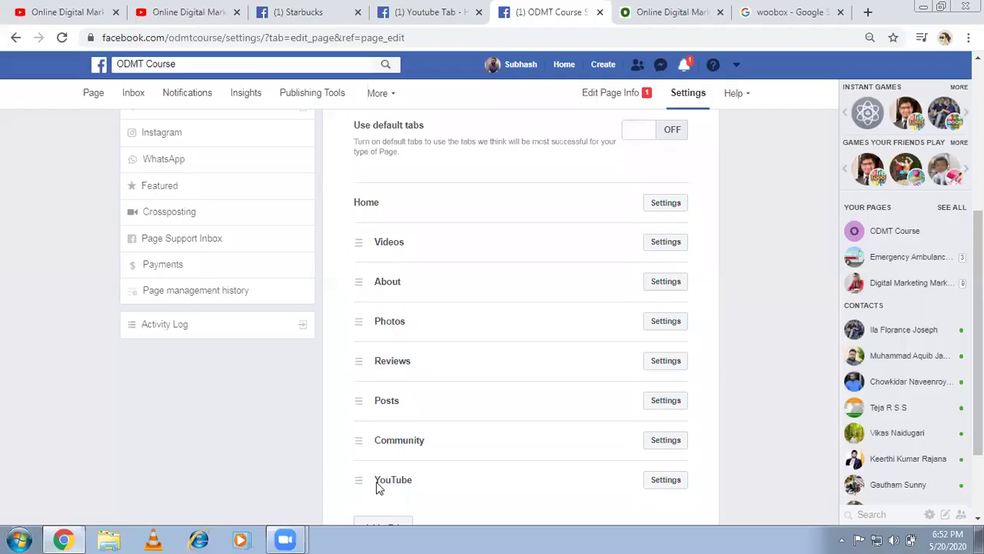
pyautogui.moveTo(358, 479); pyautogui.dragTo(374, 269)
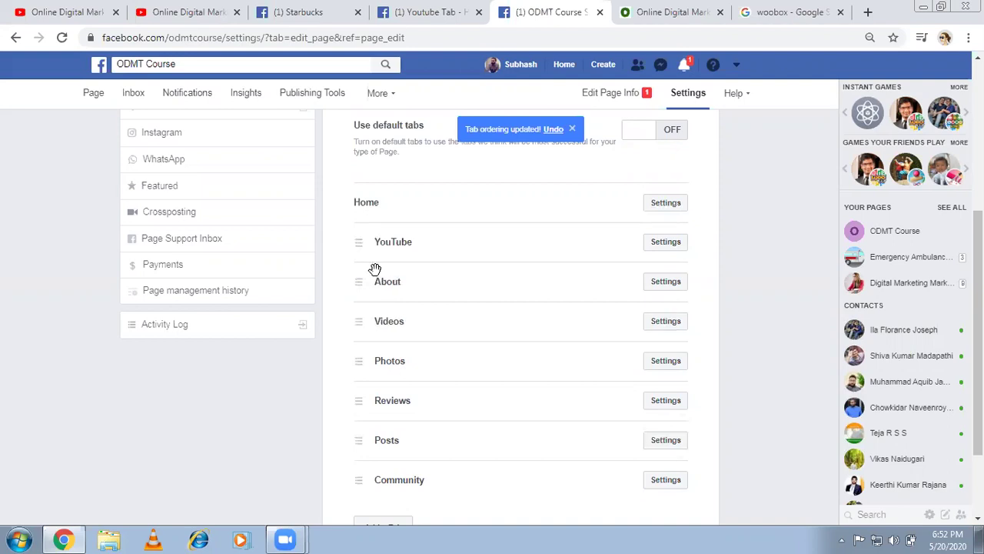
pyautogui.click(92, 94)
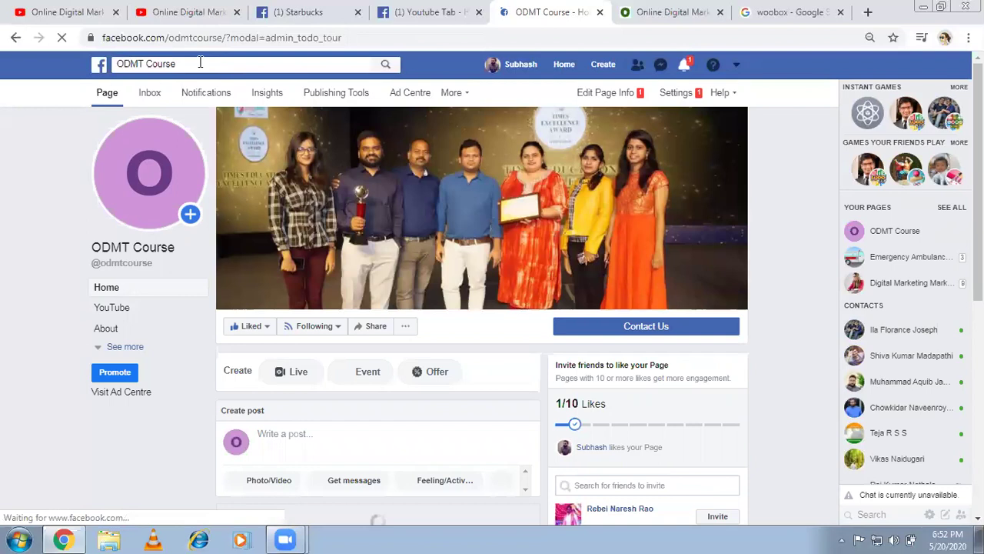
# Search Facebook for "instagram tab".
pyautogui.click(200, 62)
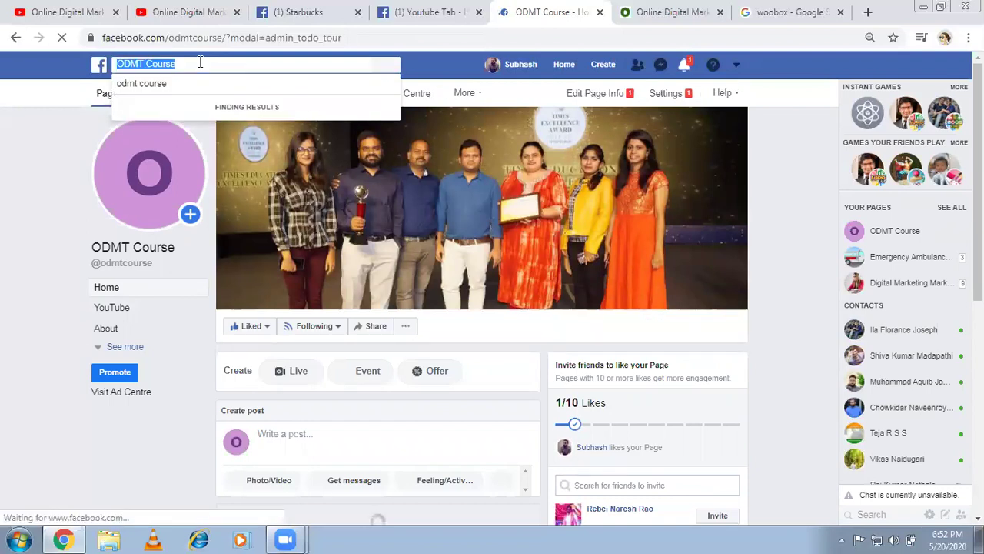
pyautogui.write('instagram tab')
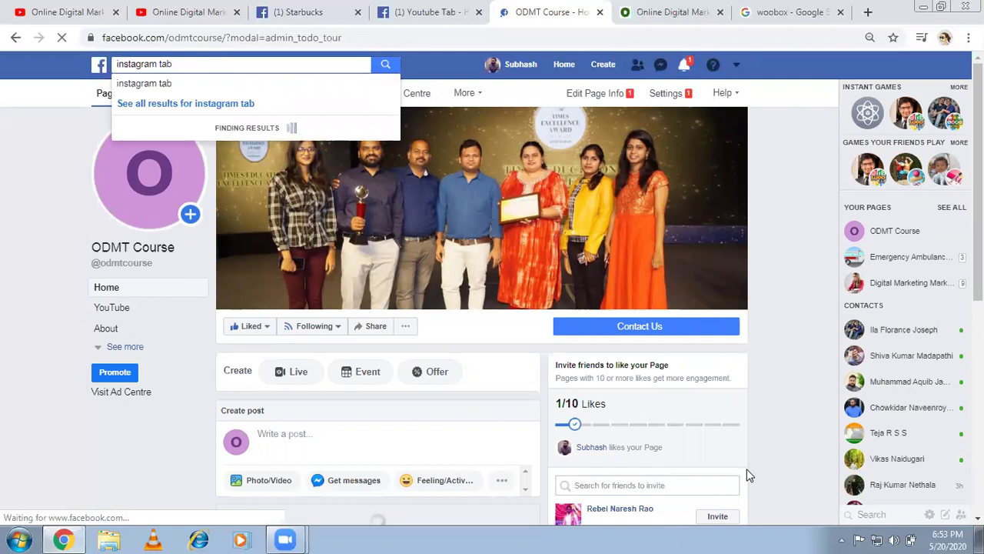
pyautogui.press('Return')
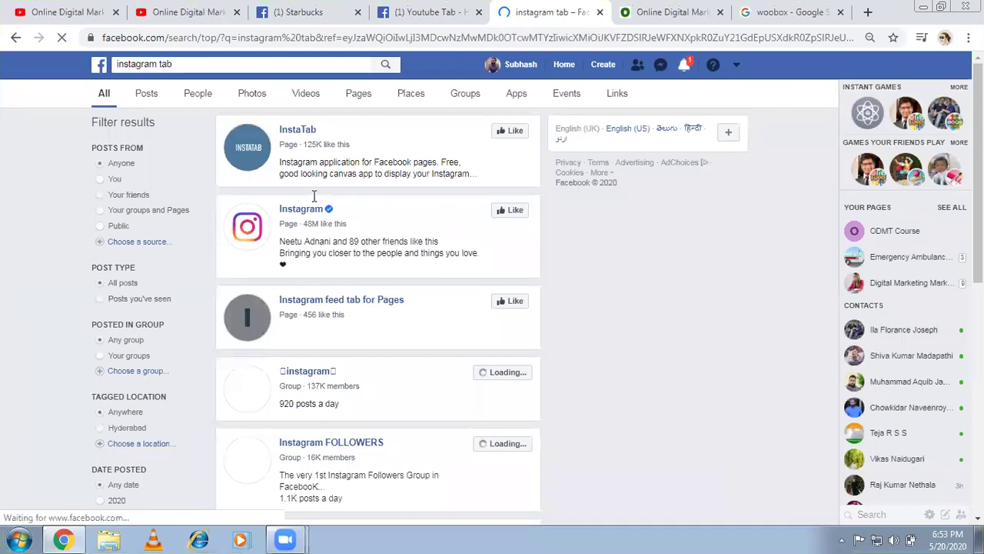
# Open the InstaTab app from the search results and add its page tab to the ODMT Course page.
pyautogui.click(299, 135)
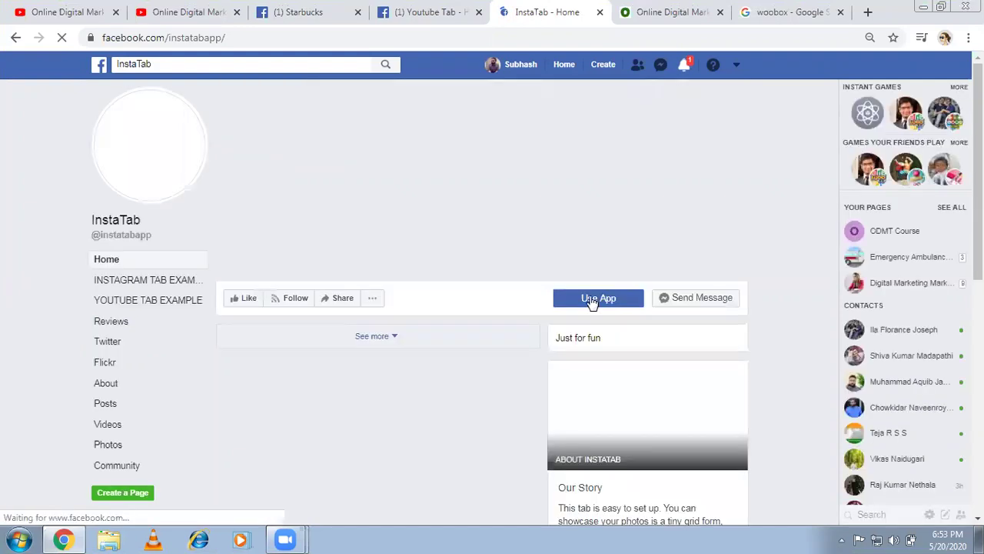
pyautogui.click(592, 300)
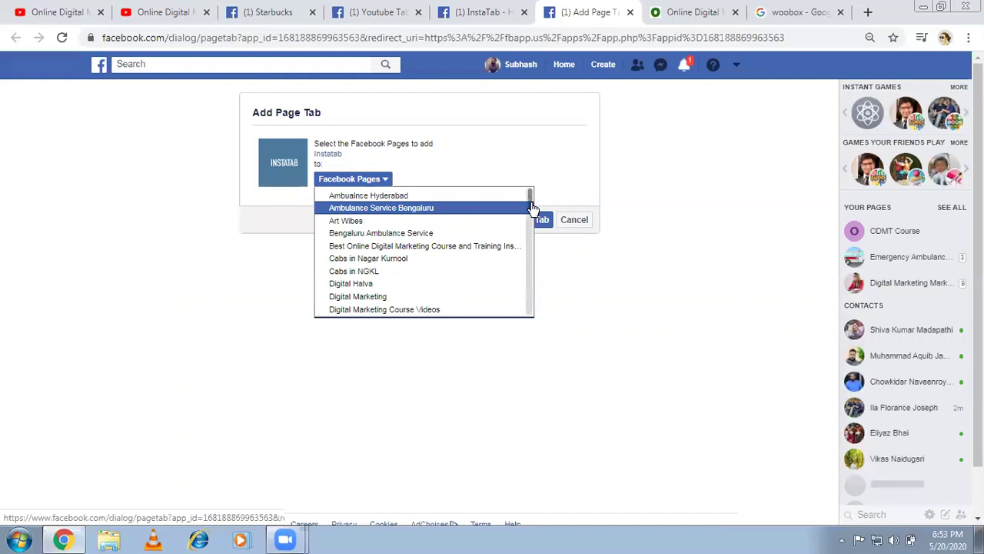
pyautogui.click(532, 223)
pyautogui.moveTo(530, 232); pyautogui.dragTo(530, 254)
pyautogui.scroll(-1, 442, 300)
pyautogui.click(436, 291)
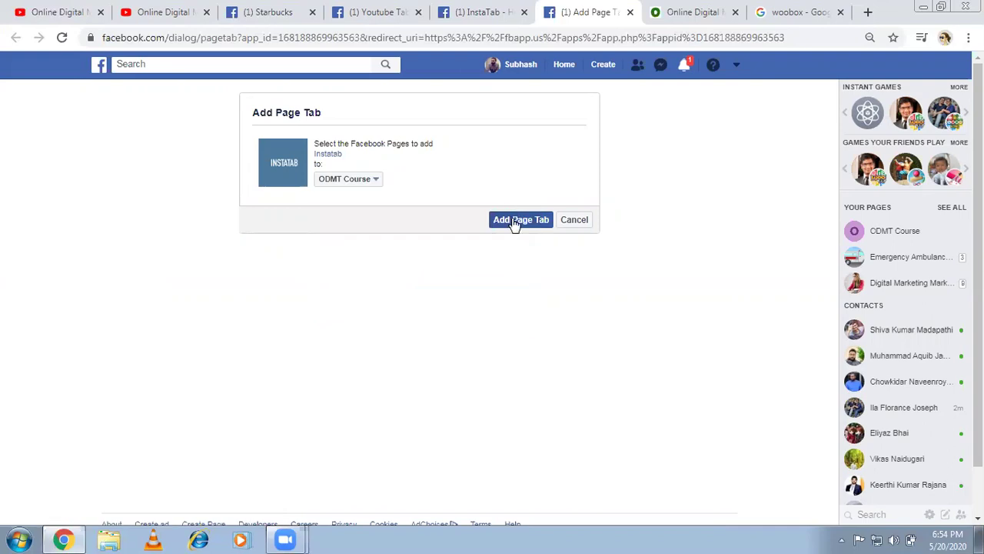
pyautogui.click(514, 222)
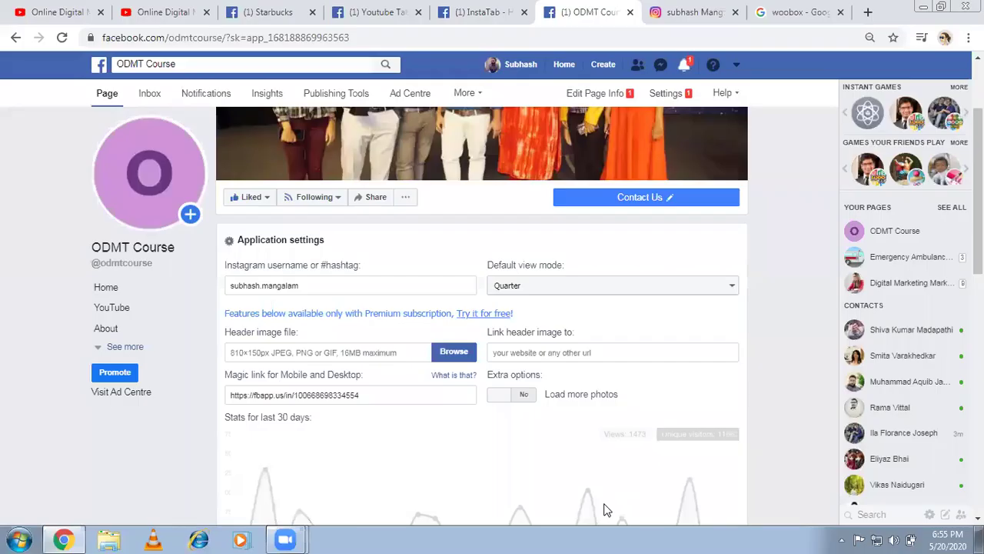
# Save the InstaTab application settings with the owner's Instagram username, and check the Instagram photo grid on the ODMT Course page.
pyautogui.click(353, 285)
pyautogui.scroll(-2, 482, 307)
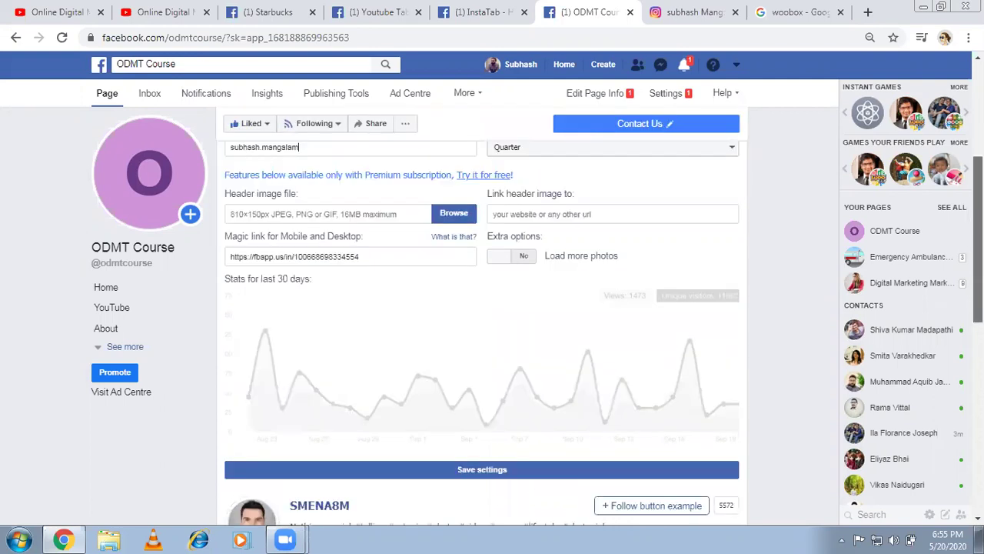
pyautogui.scroll(-1, 487, 452)
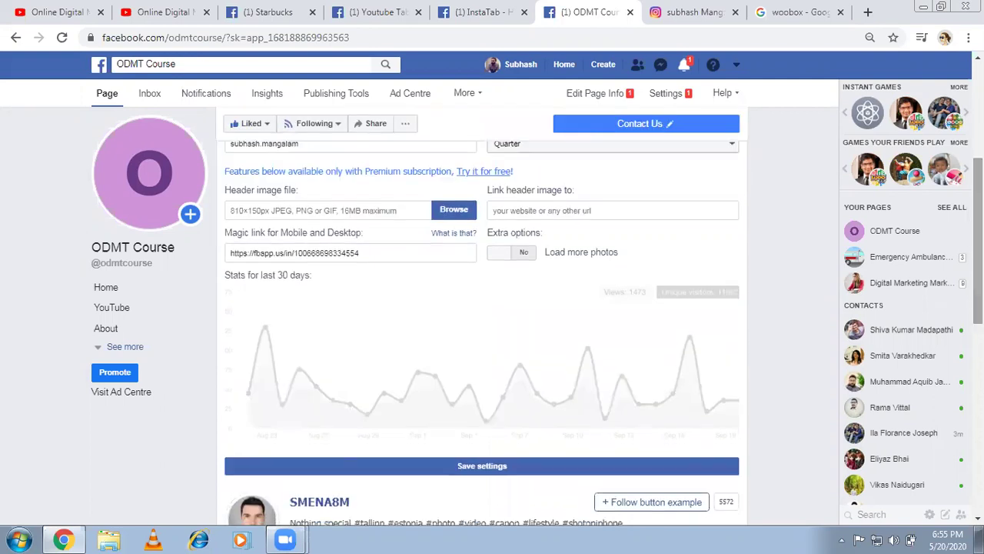
pyautogui.click(481, 464)
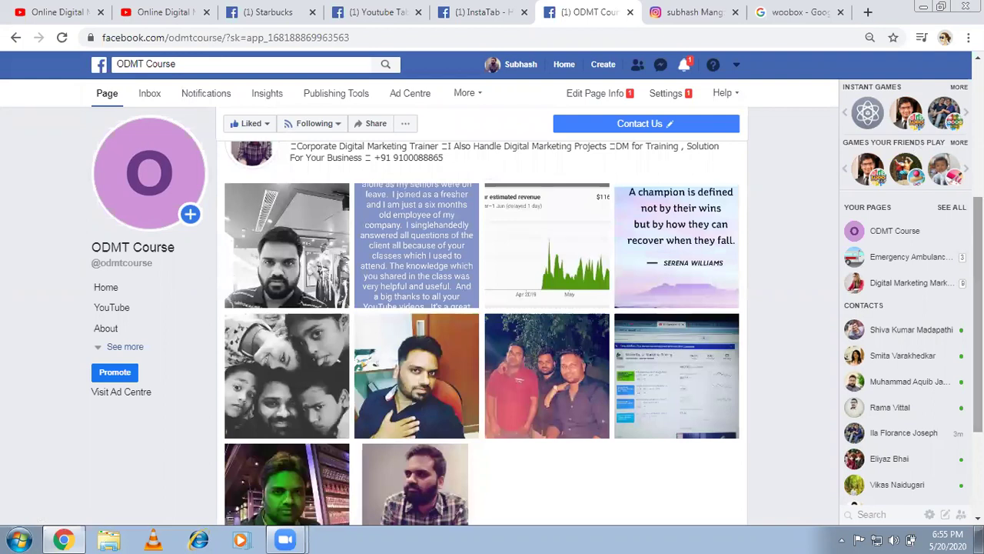
pyautogui.scroll(1, 978, 307)
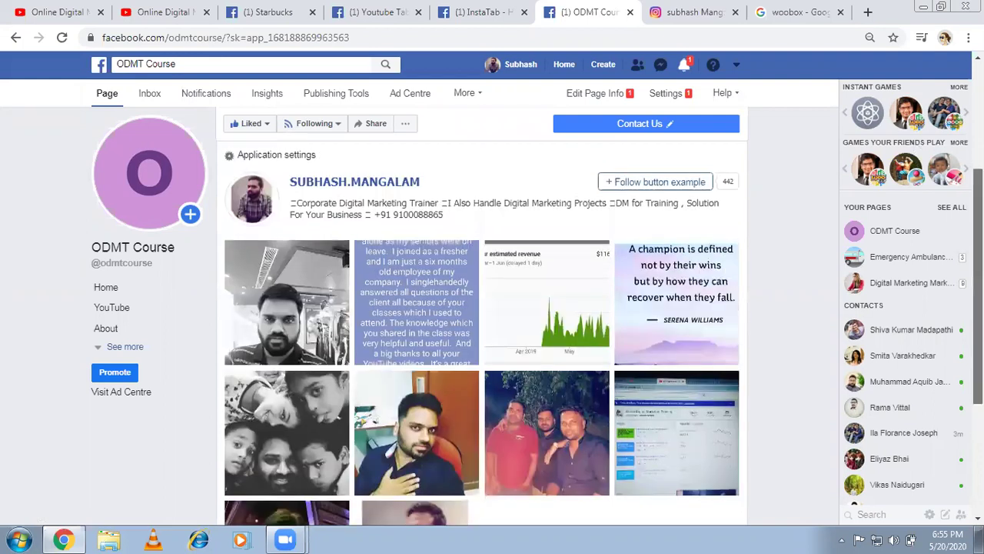
pyautogui.scroll(1, 482, 323)
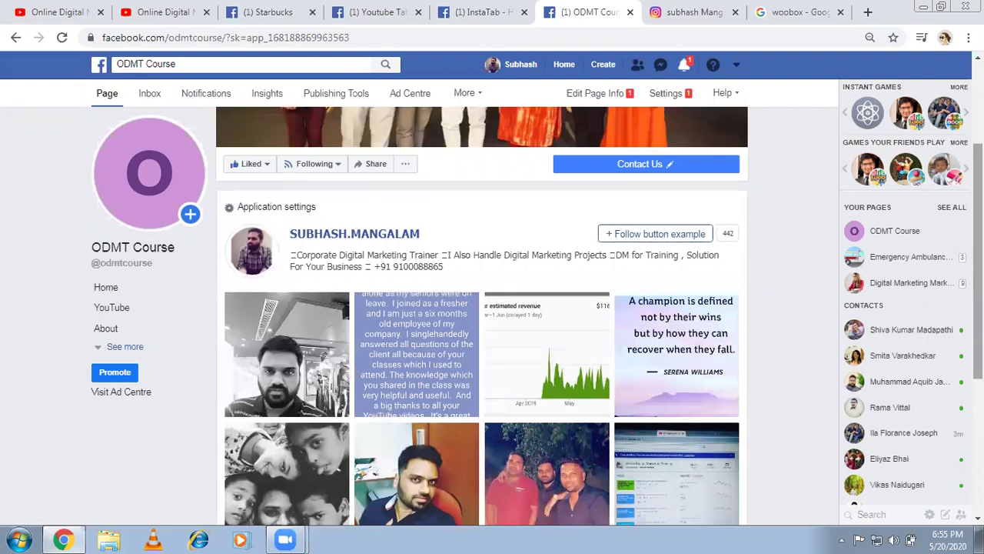